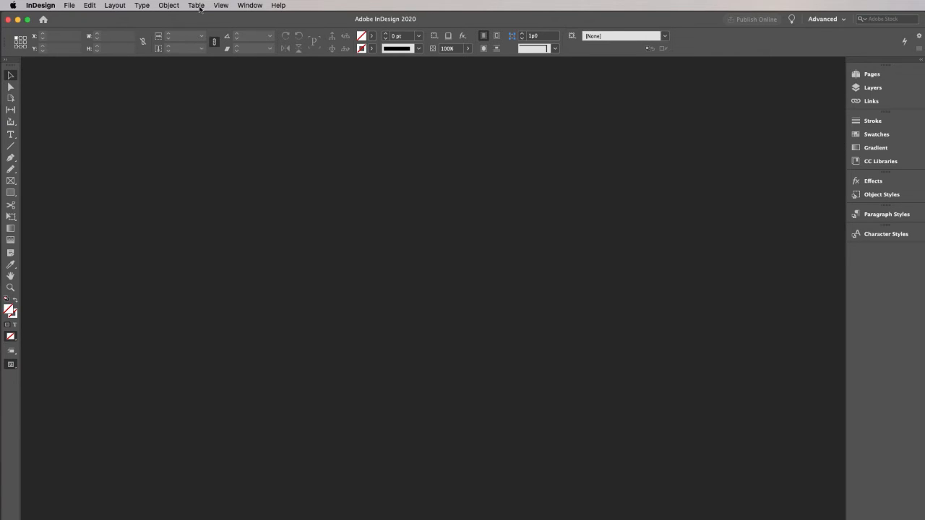
Create a new print document from the Letter preset, 51p0 by 66p0 in portrait with facing pages
left_click(69, 6)
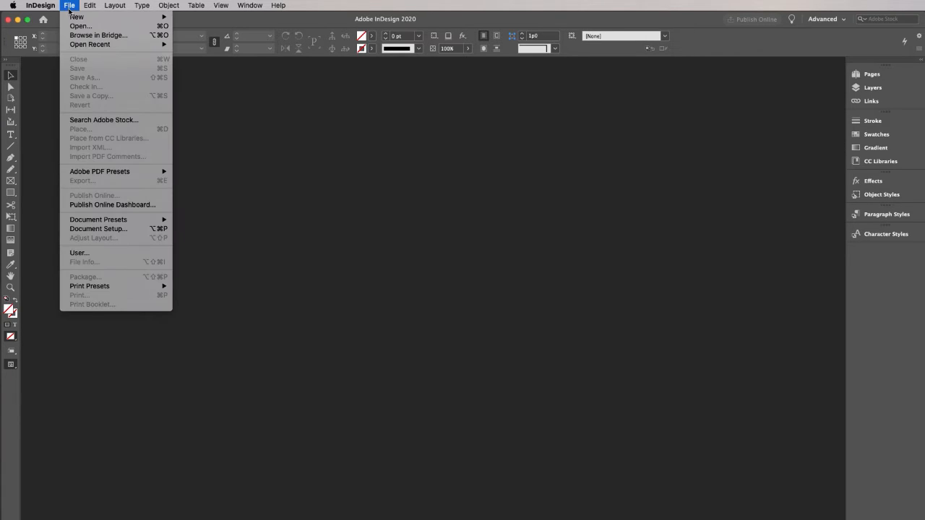
mouse_move(149, 17)
left_click(182, 21)
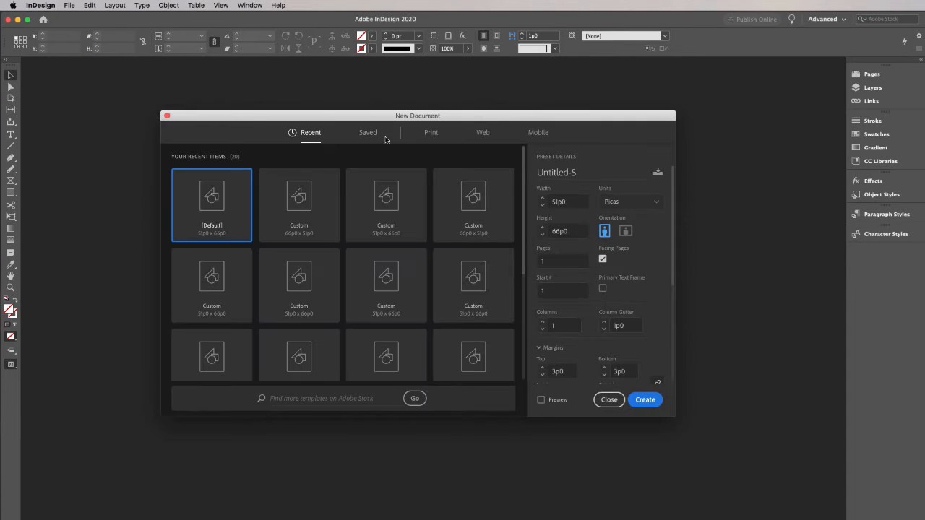
left_click(429, 133)
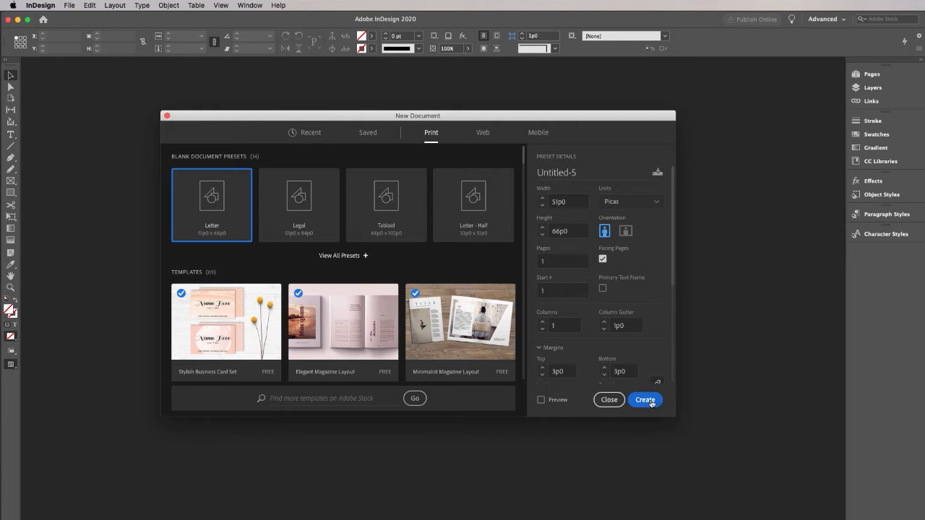
left_click(645, 399)
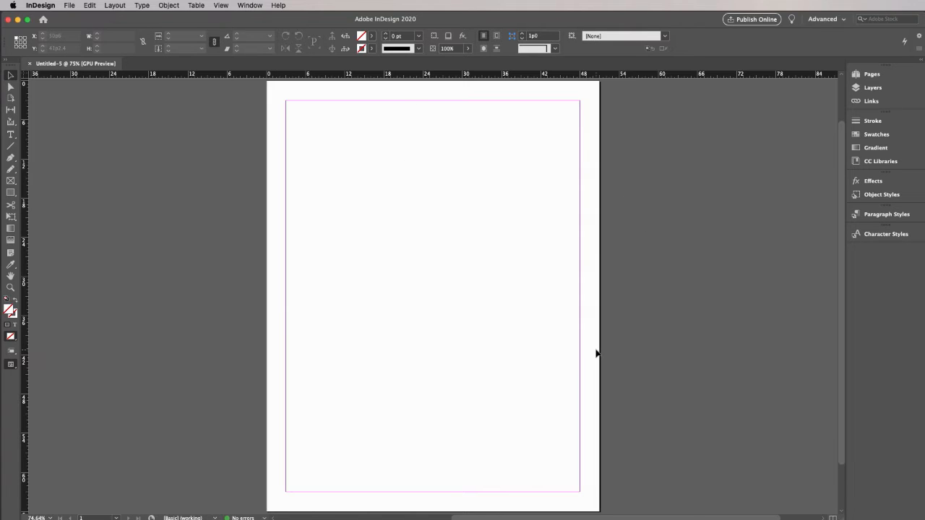
Start creating guides for the page and set the number of rows to 8
left_click(113, 6)
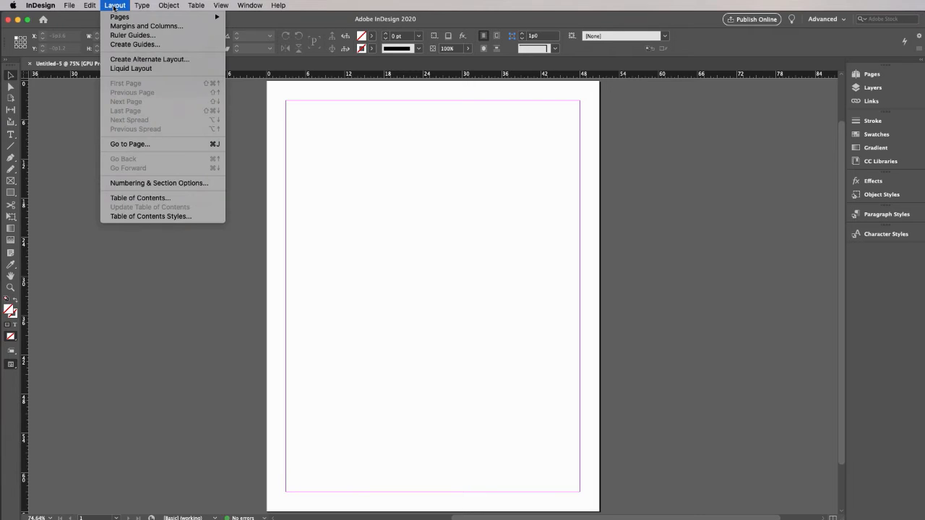
left_click(116, 45)
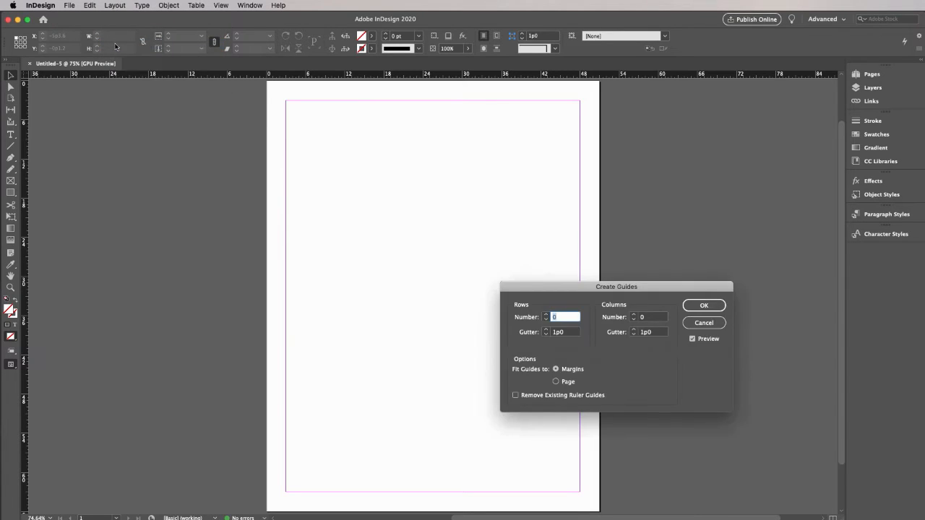
left_click_drag(565, 287, 671, 300)
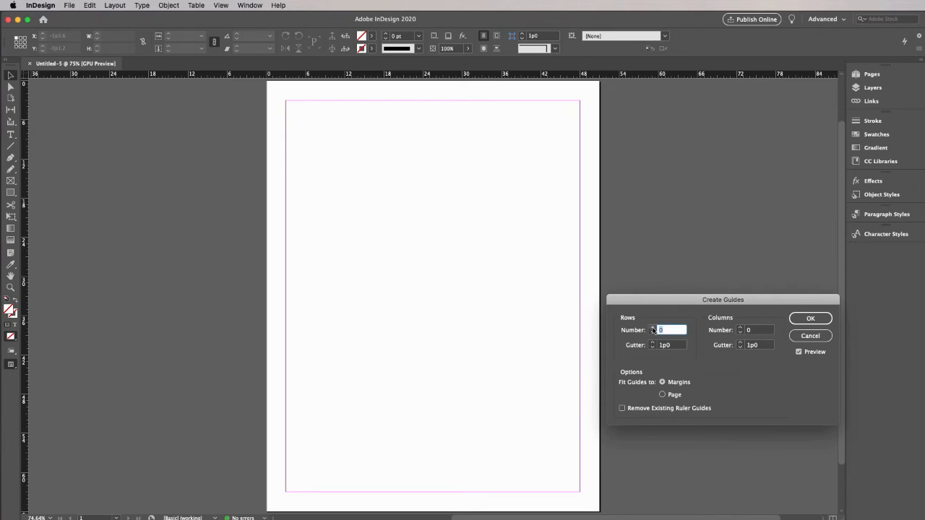
type("2")
left_click(653, 327)
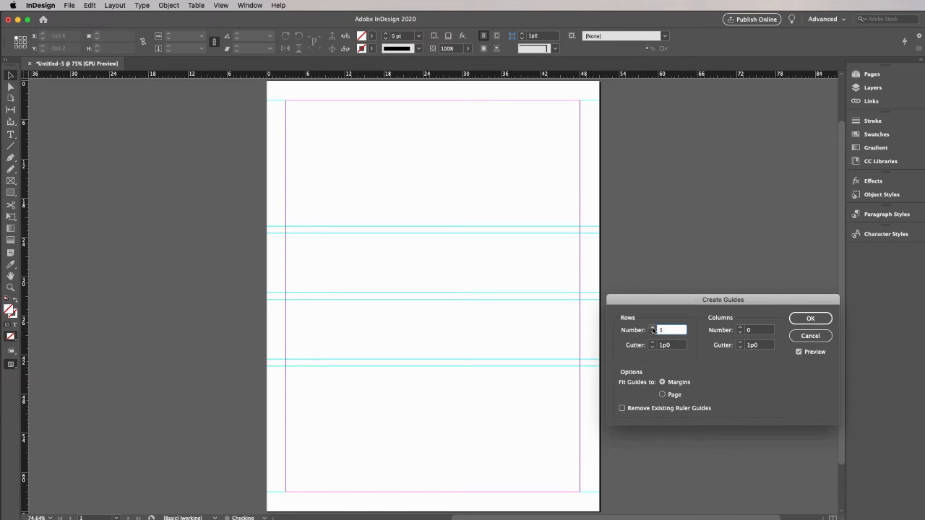
left_click(652, 327)
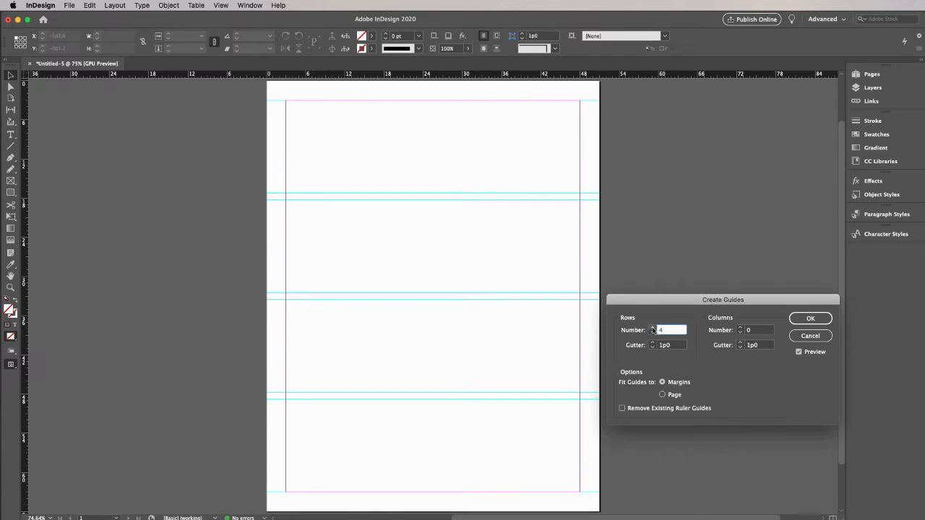
left_click(653, 326)
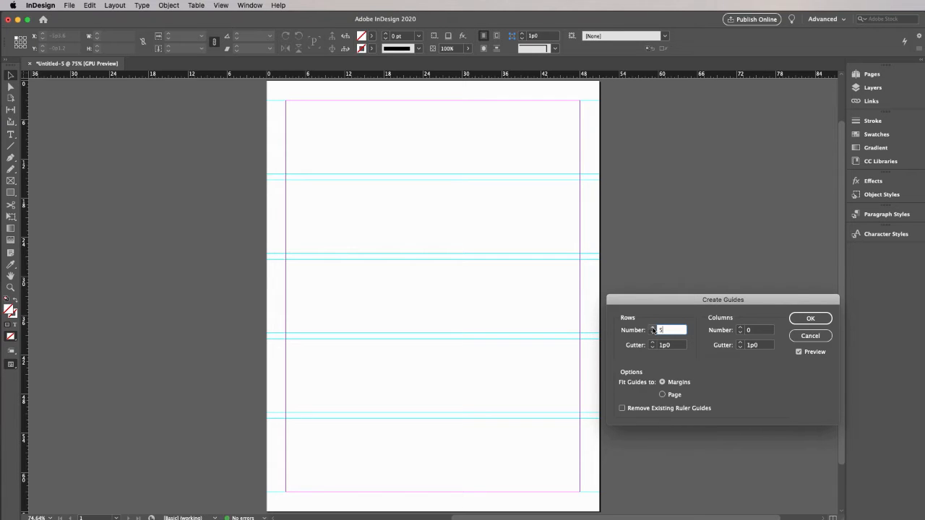
left_click(652, 327)
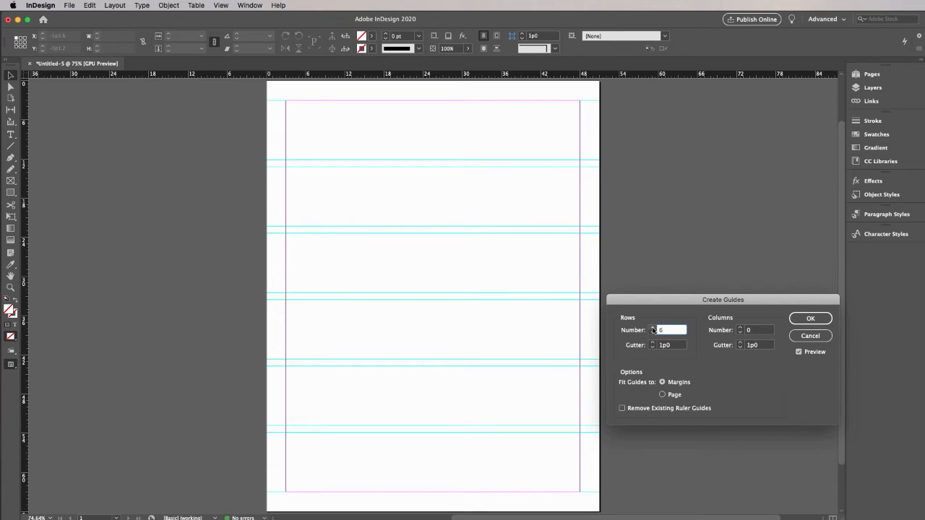
left_click(653, 327)
left_click(652, 327)
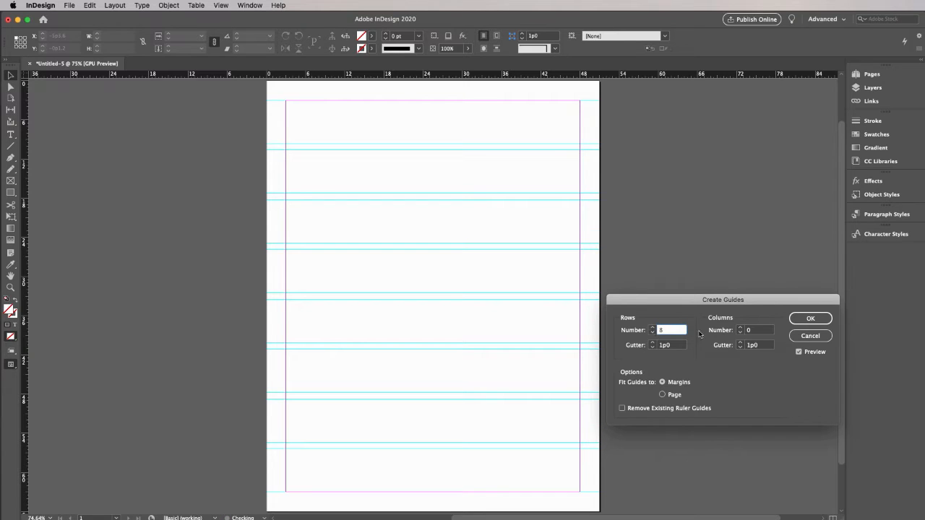
Set the number of guide columns to 6 and apply the guides within the margins
left_click(740, 327)
left_click(740, 327)
left_click(740, 328)
left_click(740, 328)
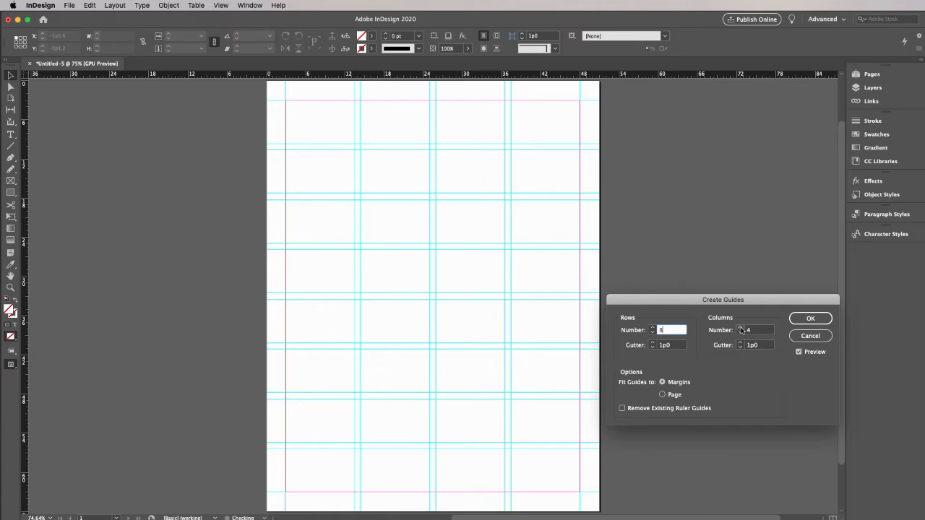
left_click(740, 327)
left_click(740, 327)
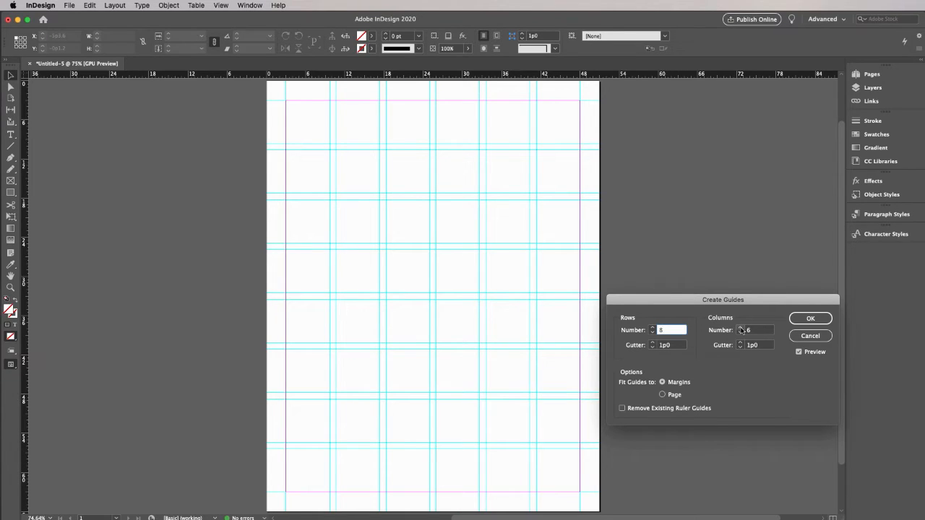
left_click(807, 319)
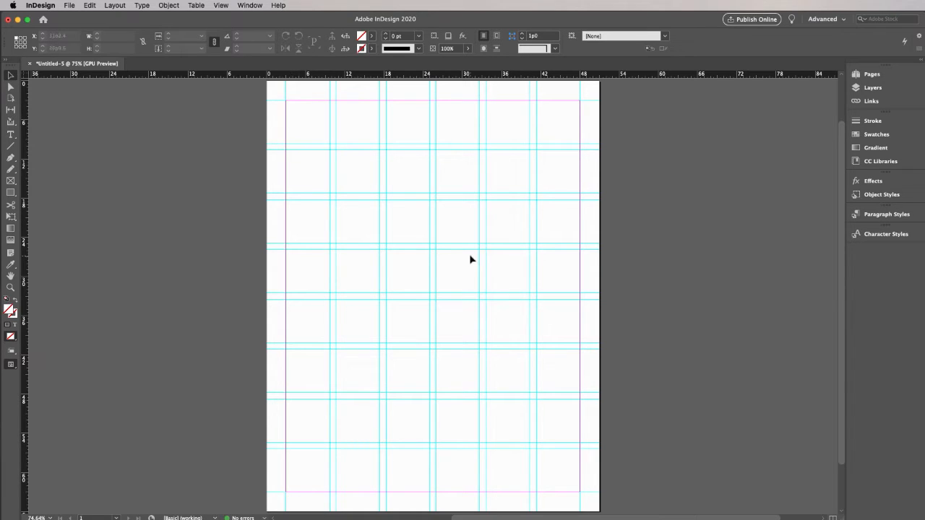
Draw a text frame about 37p4 by 21p10 from the left margin at the third grid row and paste the Tell-Tale Heart text
left_click(10, 136)
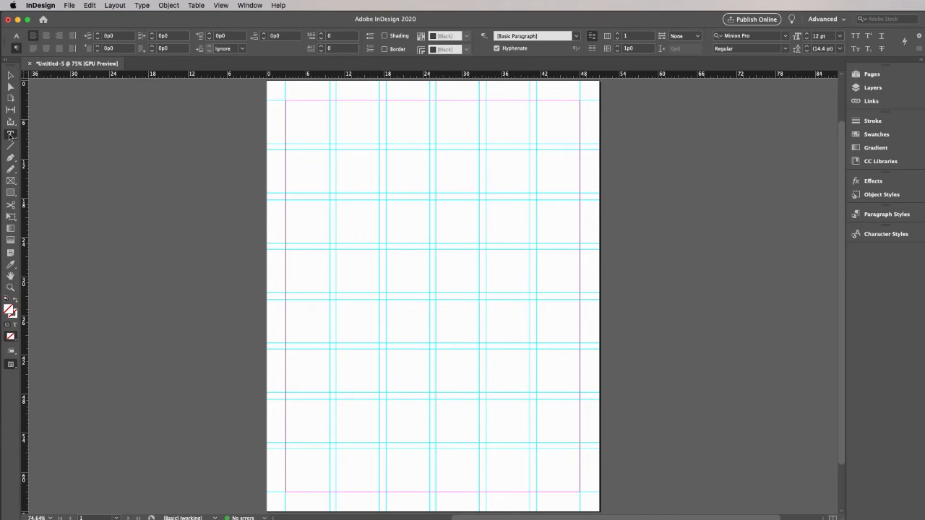
left_click_drag(287, 201, 535, 347)
key("super+v")
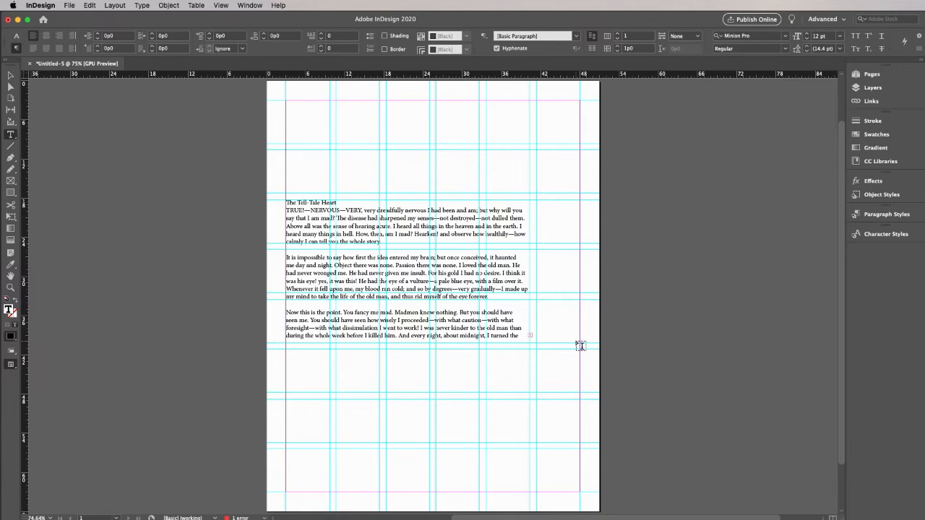
Select the story's text frame and divide it into 3 columns in Text Frame Options
left_click(11, 75)
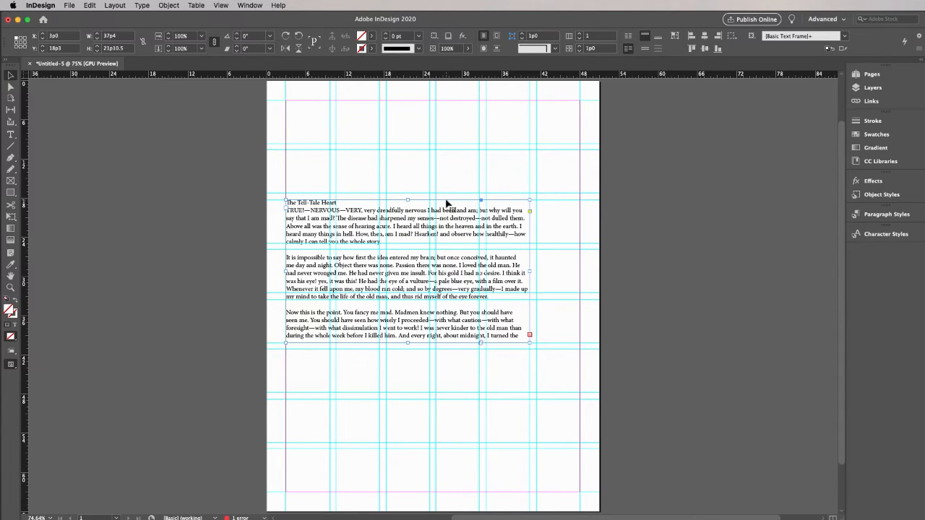
left_click(169, 5)
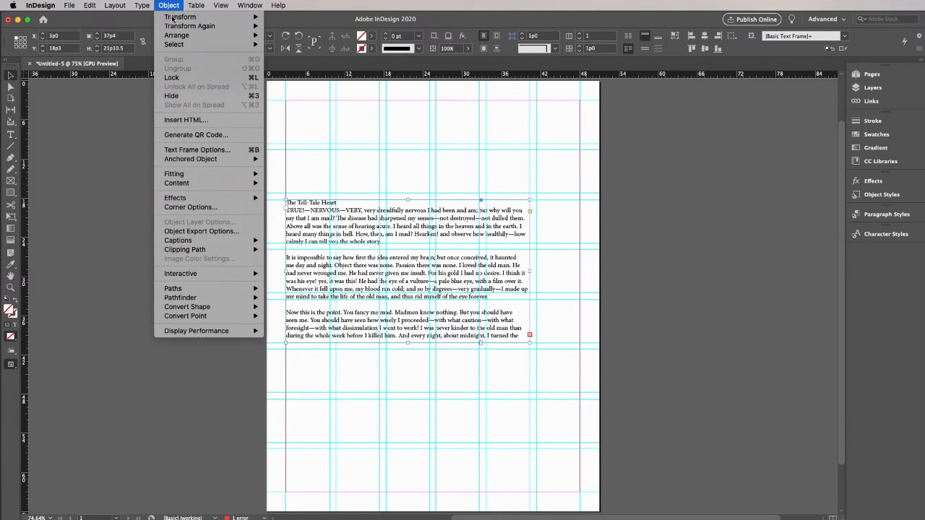
left_click(189, 149)
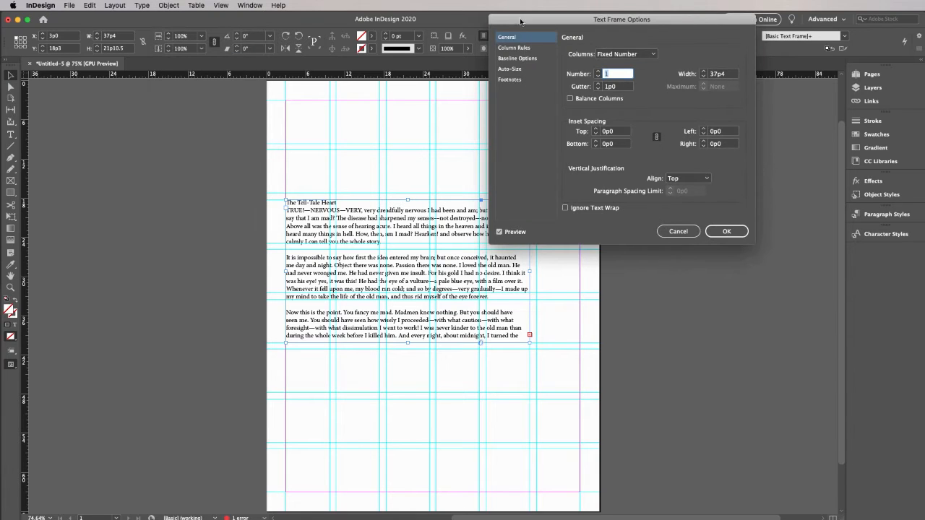
left_click_drag(528, 29, 631, 165)
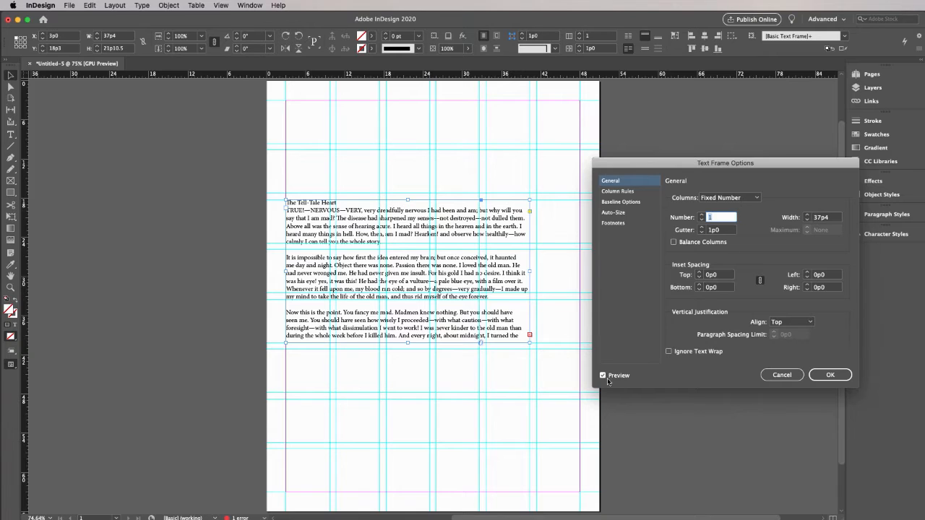
left_click(701, 214)
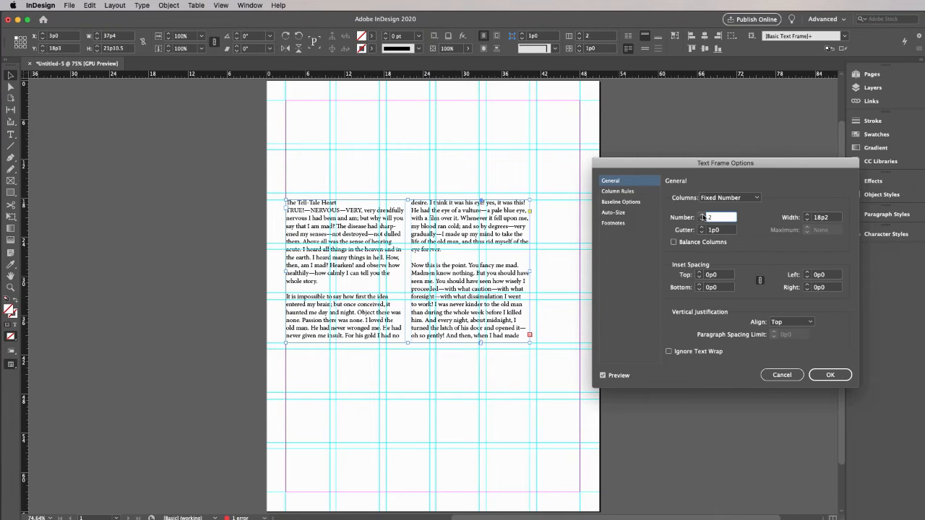
left_click(701, 215)
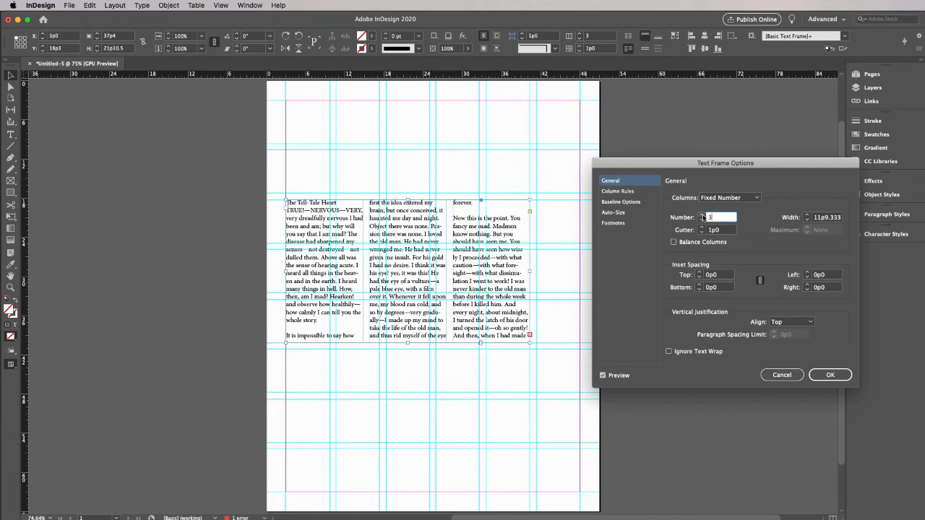
left_click(830, 375)
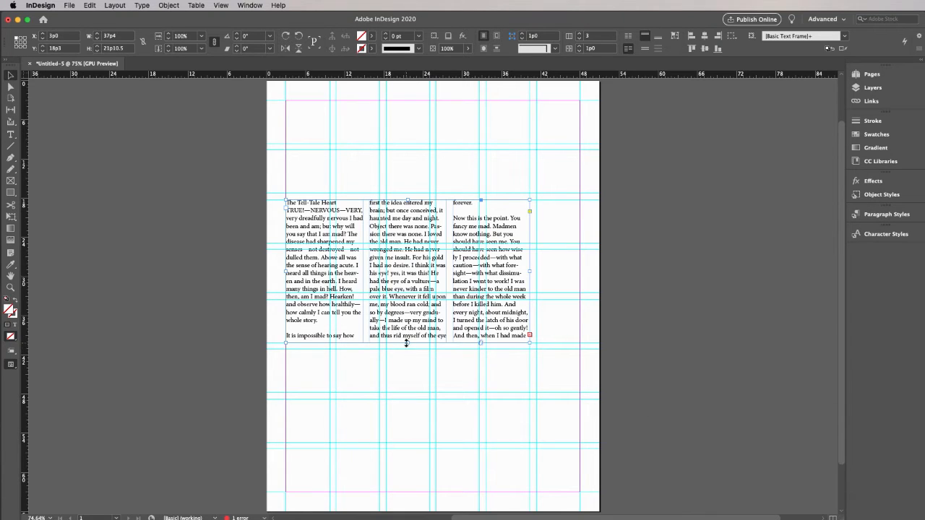
Move the text frame up to the top margin and extend it to the bottom margin, 60p0 high
left_click_drag(408, 343, 405, 492)
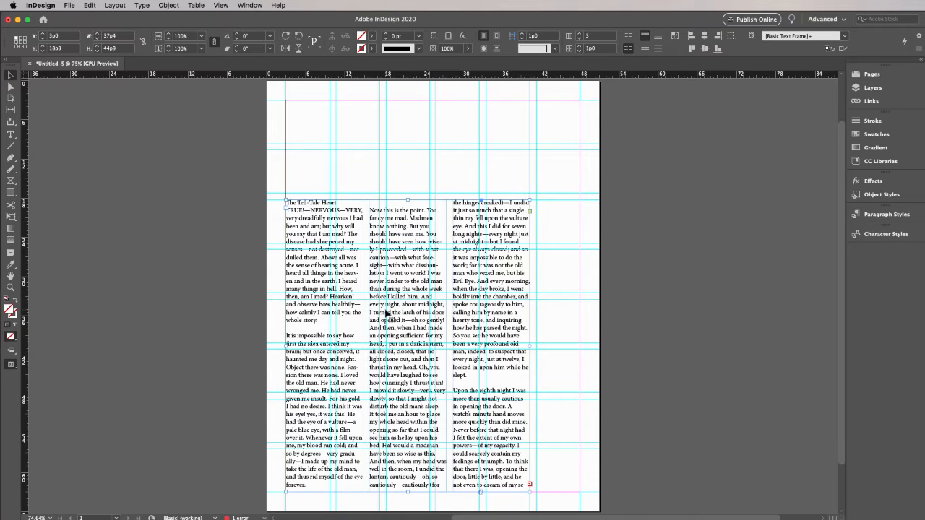
left_click_drag(390, 317, 388, 212)
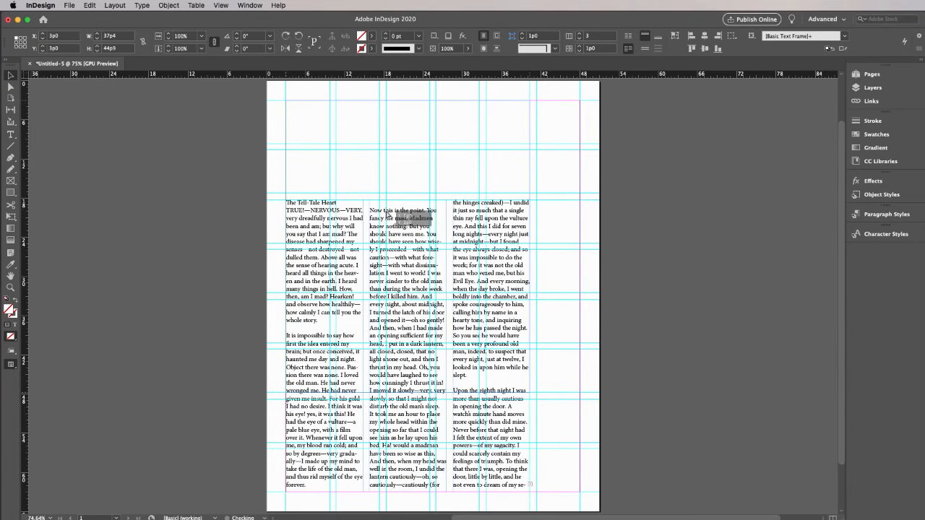
left_click_drag(407, 394, 404, 496)
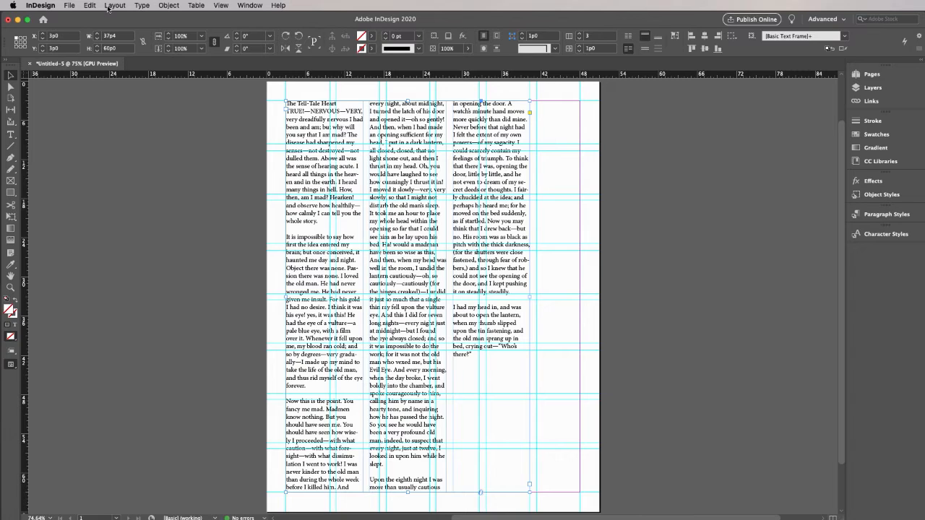
Reduce the text frame to 2 columns in Text Frame Options
left_click(167, 5)
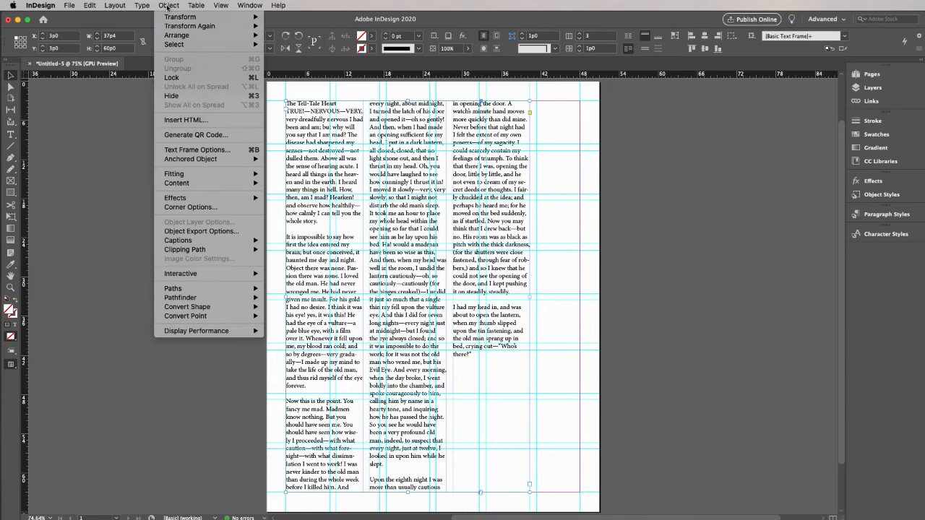
left_click(224, 150)
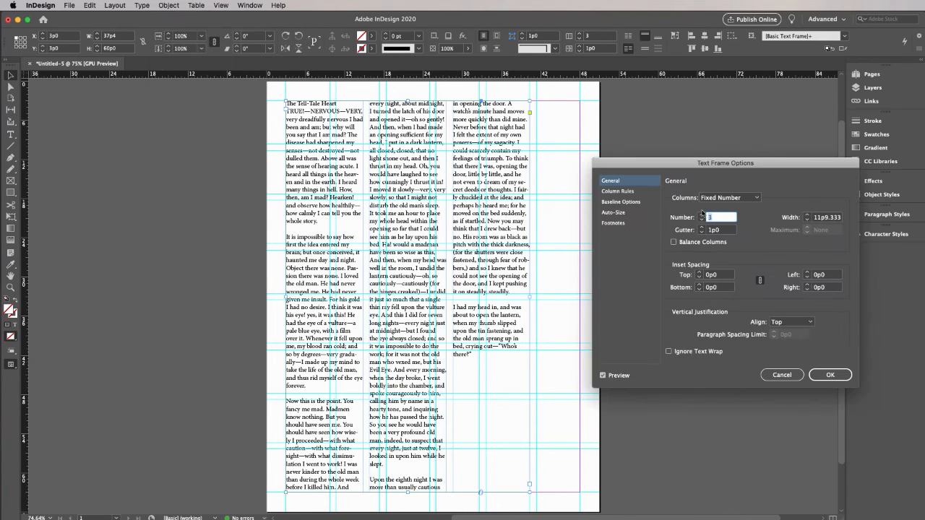
left_click(701, 221)
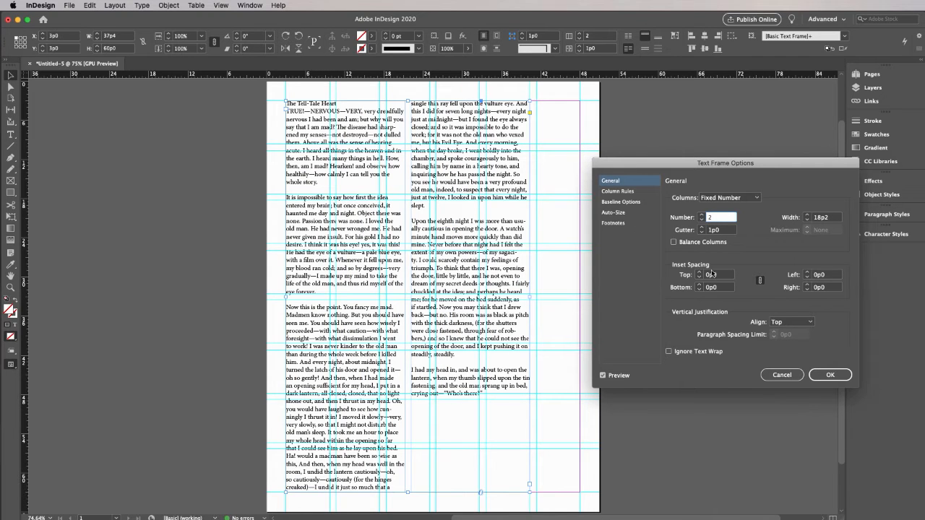
left_click(831, 374)
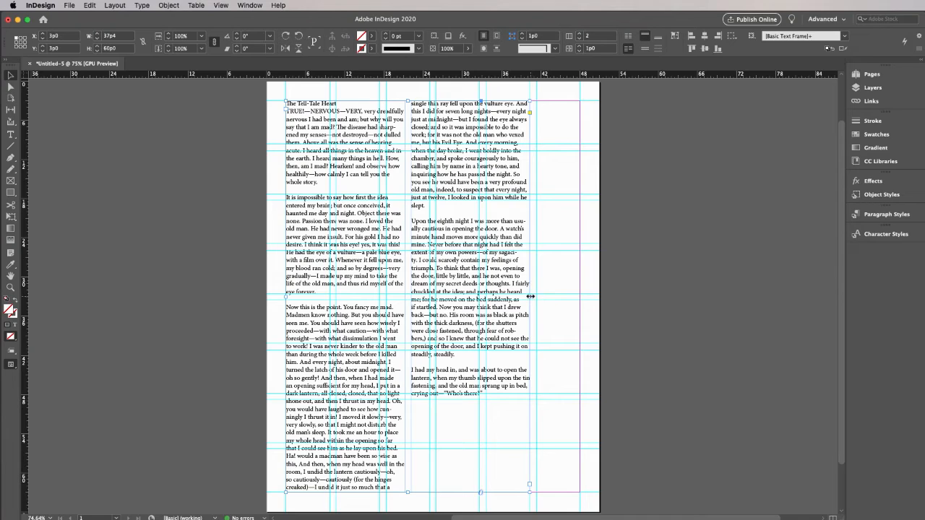
Set the story frame's column gutter to 1p6 in Text Frame Options and shorten the frame from its lower edge to about 37p1.5 high
left_click(168, 5)
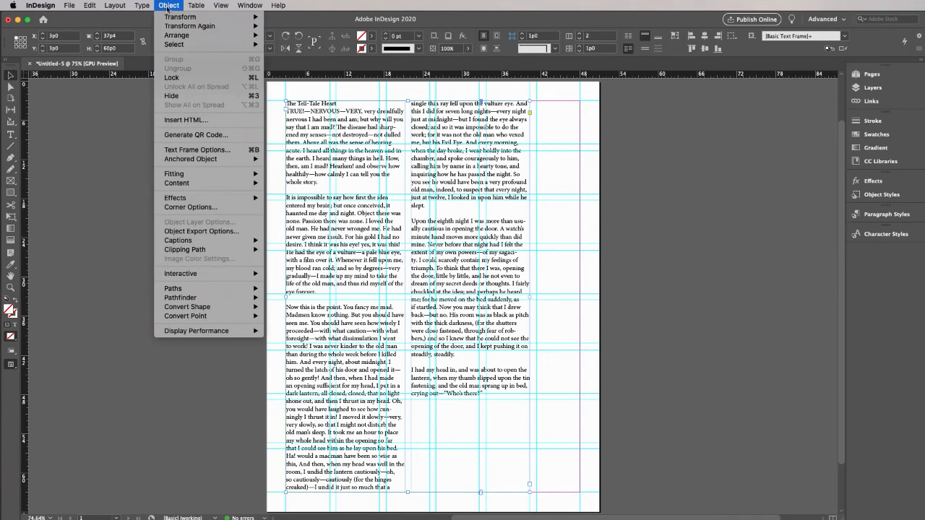
left_click(216, 153)
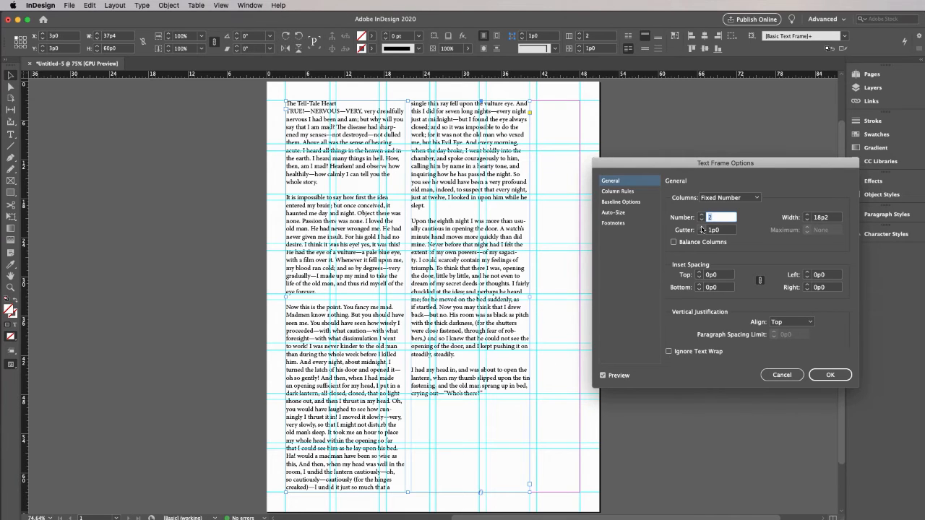
left_click(701, 228)
left_click(702, 227)
left_click(702, 228)
left_click(702, 228)
left_click(702, 228)
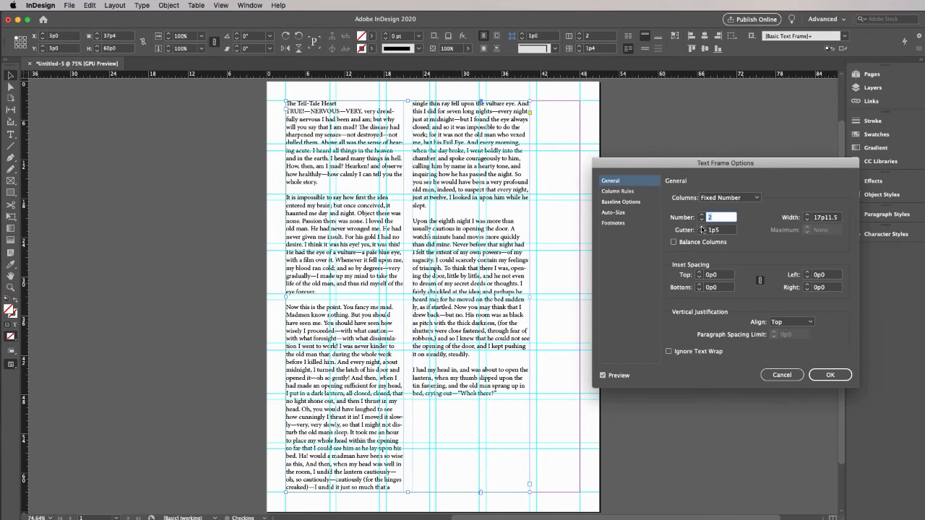
left_click(701, 228)
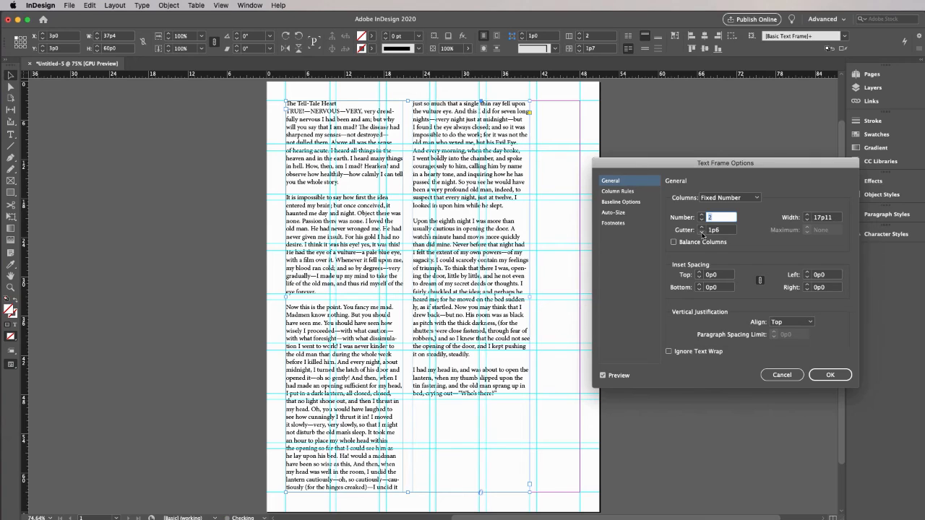
left_click(701, 233)
left_click(702, 232)
left_click(702, 233)
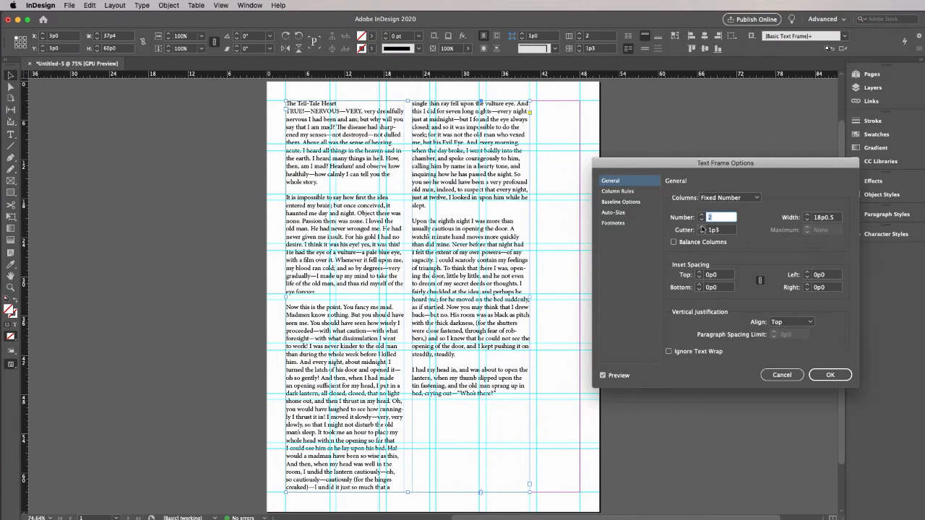
left_click(702, 228)
left_click(701, 227)
left_click(702, 227)
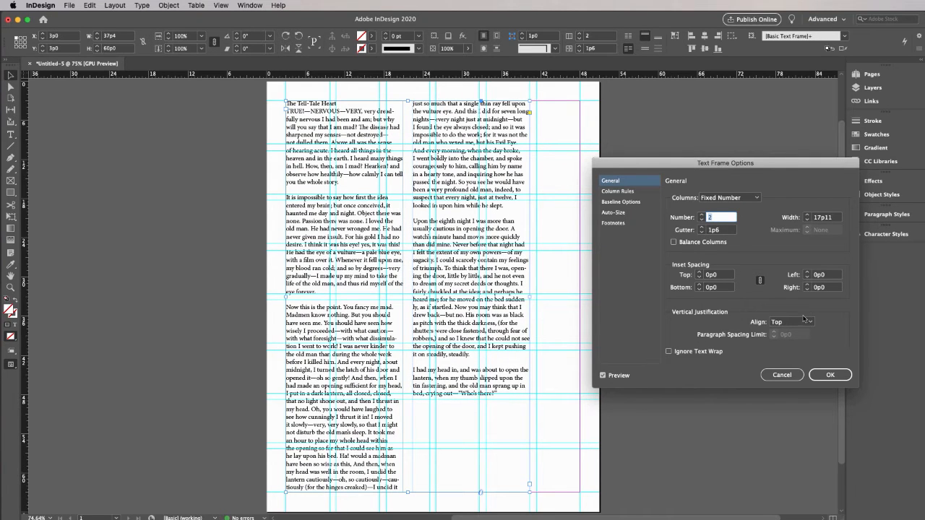
left_click(841, 375)
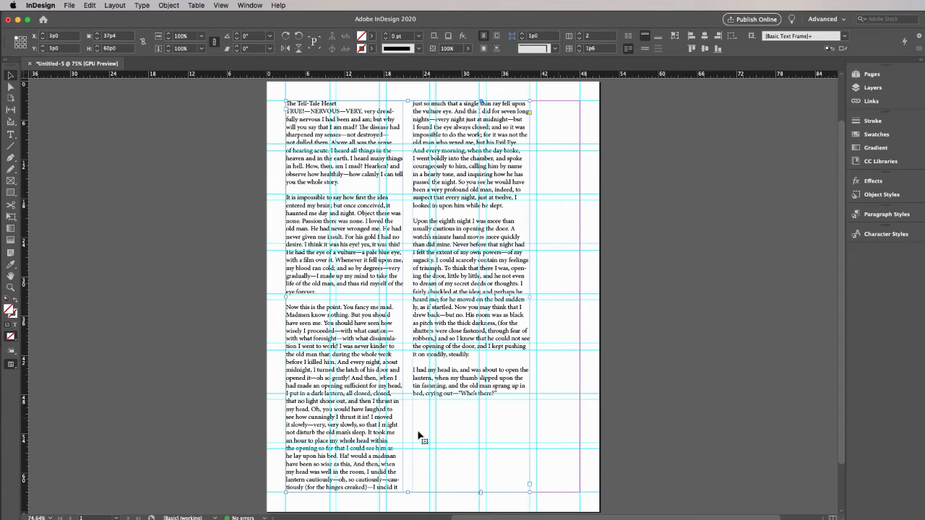
left_click_drag(408, 492, 412, 344)
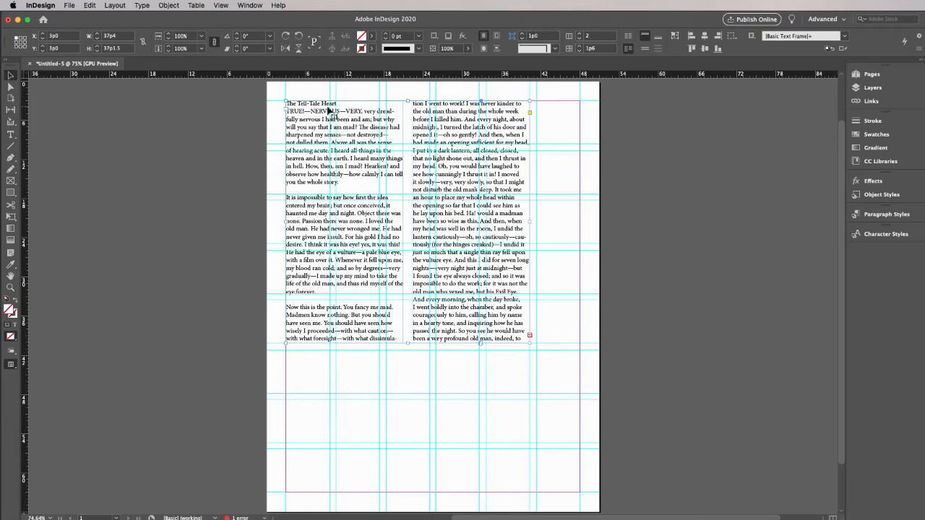
Format the title line "The Tell-Tale Heart" at 18 pt in the Bold style
left_click(11, 135)
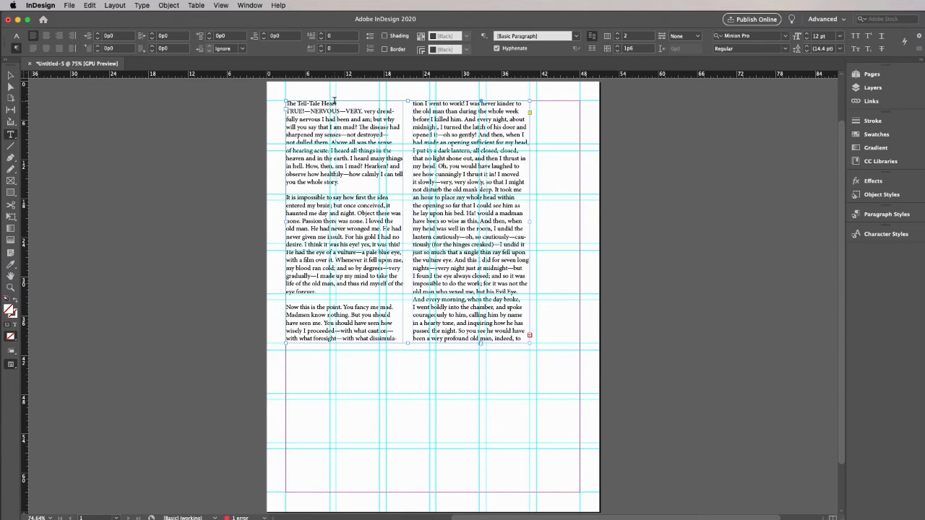
left_click_drag(337, 104, 280, 98)
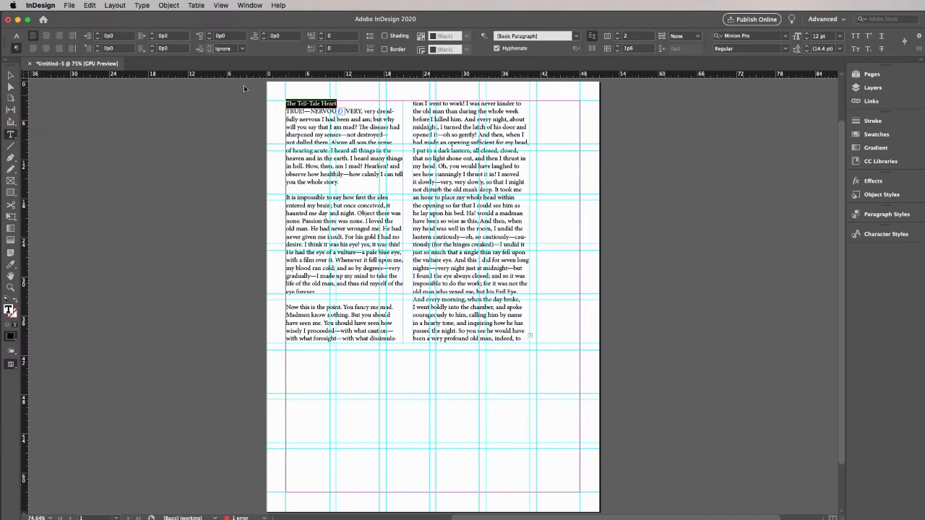
left_click(17, 37)
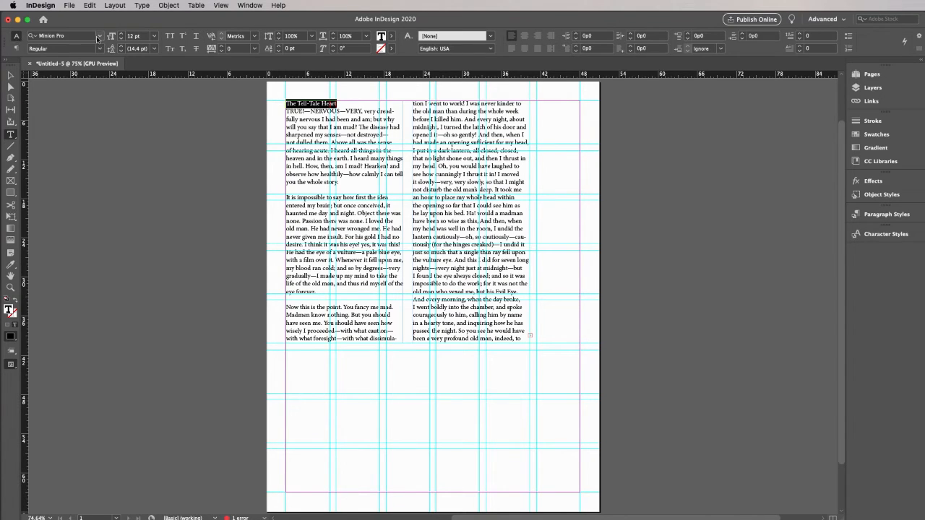
left_click(154, 37)
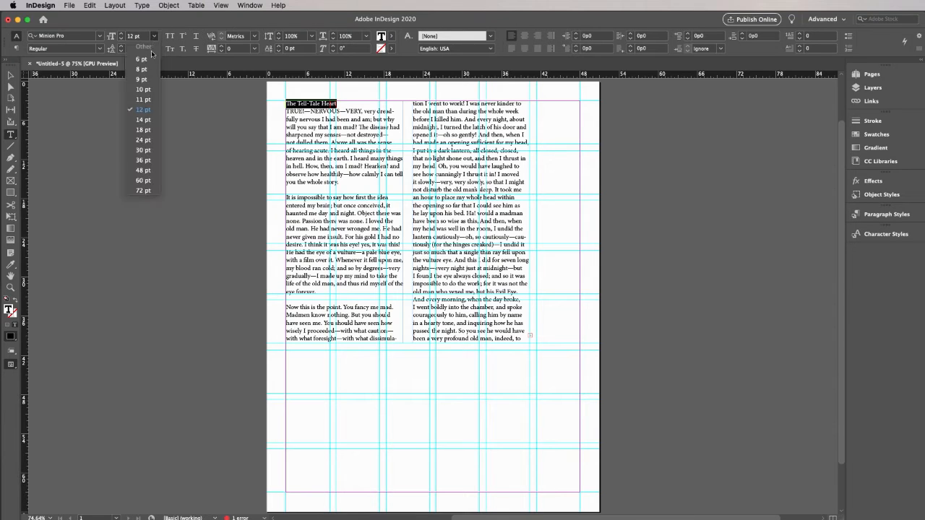
left_click(143, 129)
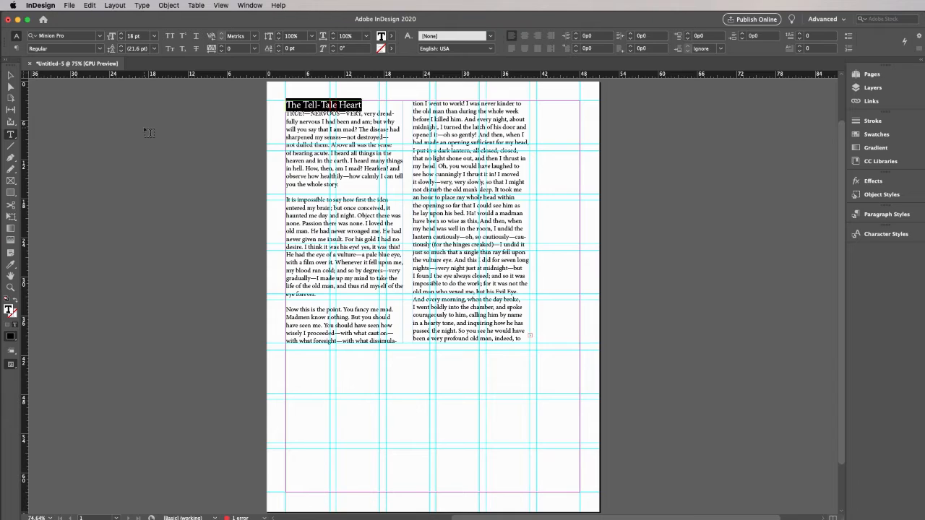
left_click(100, 48)
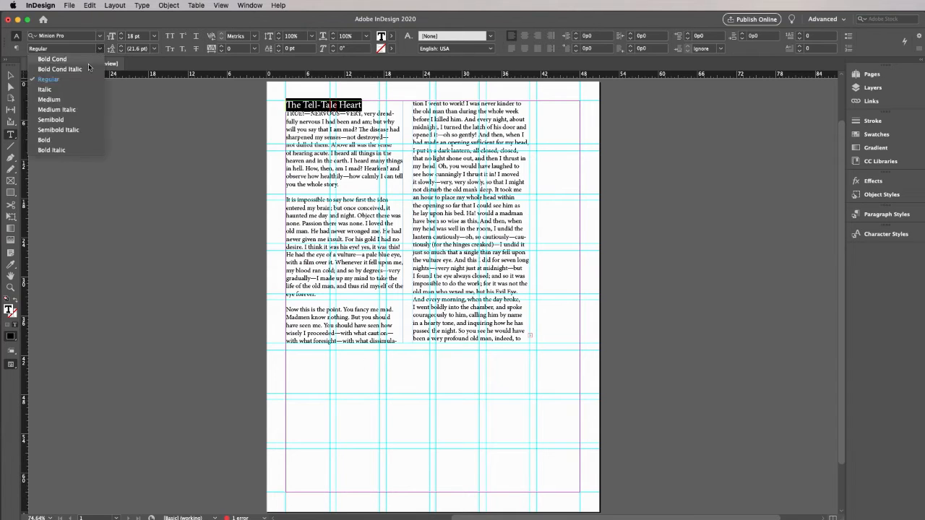
left_click(65, 139)
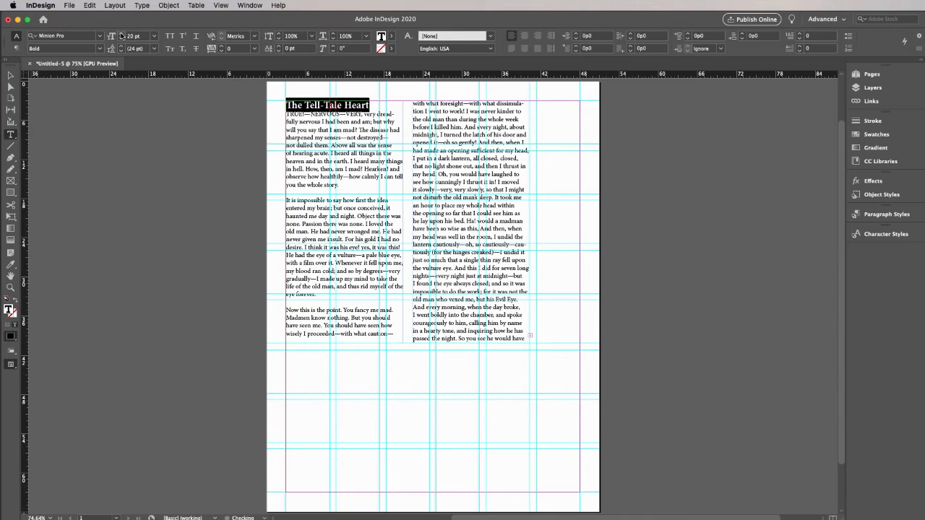
Increase the selected title's font size to 32 pt
left_click(121, 36)
left_click(120, 36)
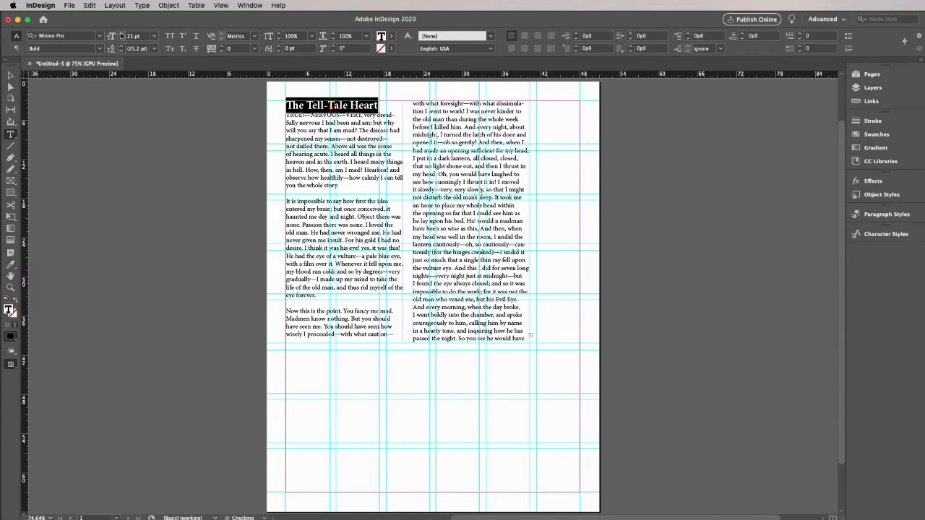
left_click(121, 35)
left_click(121, 35)
left_click(121, 36)
left_click(121, 35)
left_click(121, 36)
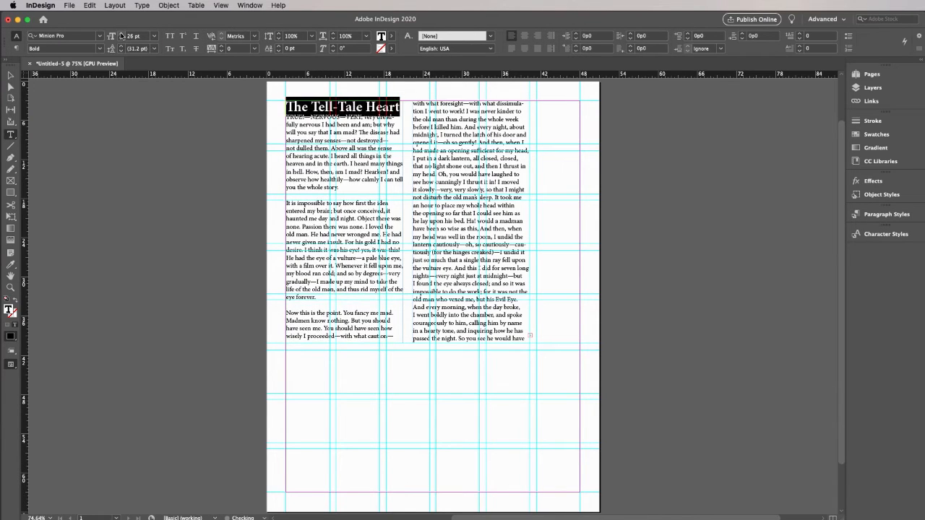
left_click(120, 35)
left_click(121, 36)
left_click(121, 35)
left_click(121, 36)
left_click(120, 35)
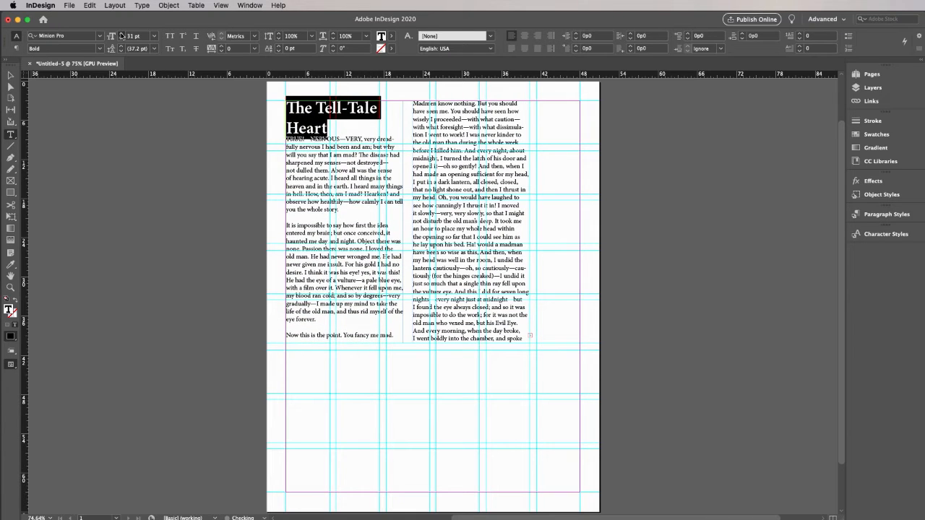
left_click(121, 35)
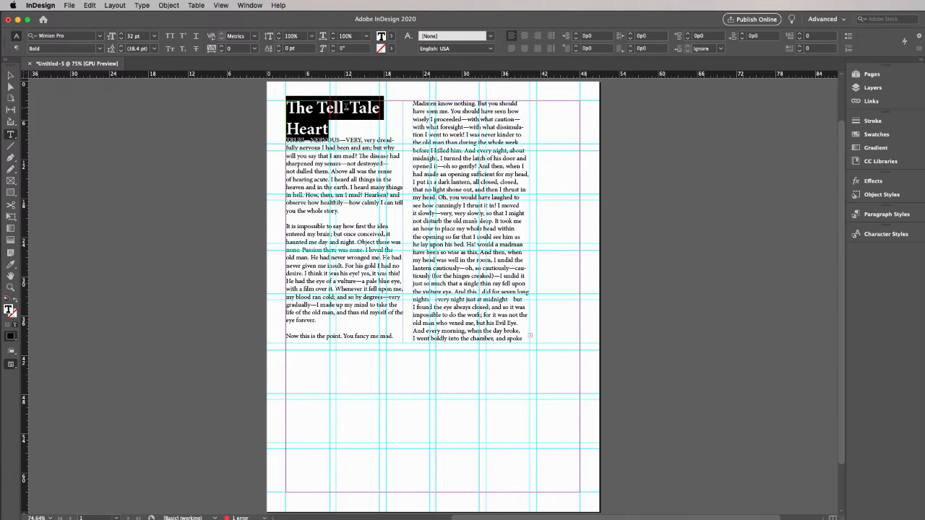
Make the title paragraph span 2 columns with the Span Columns layout, previewing the change before applying it
left_click(344, 107)
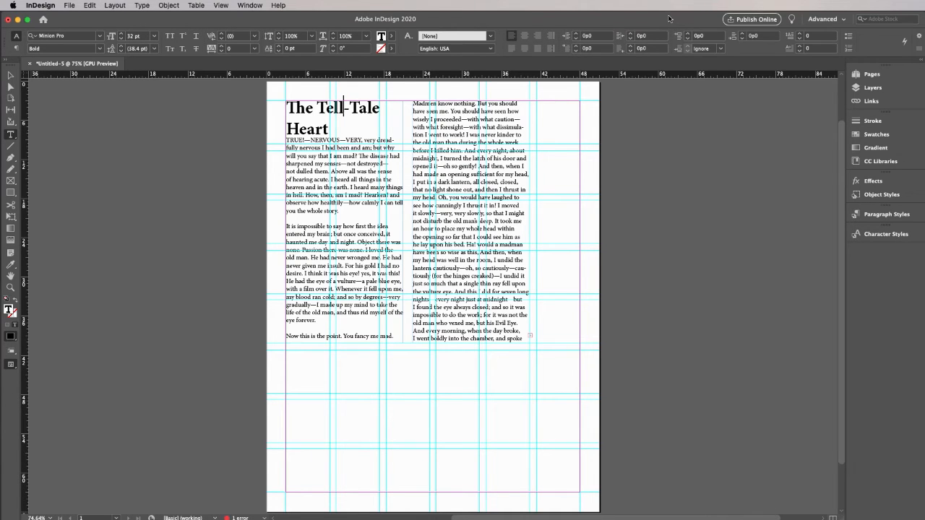
left_click_drag(668, 18, 505, 18)
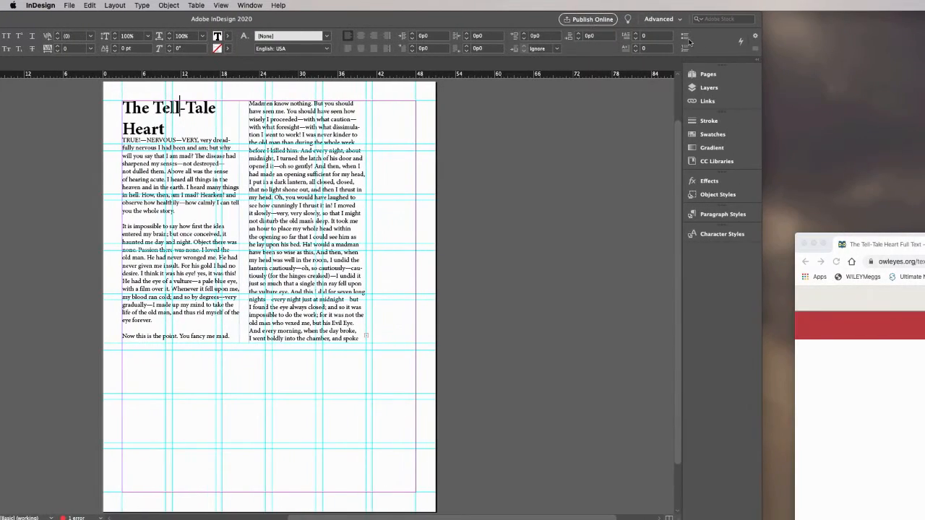
left_click(754, 49)
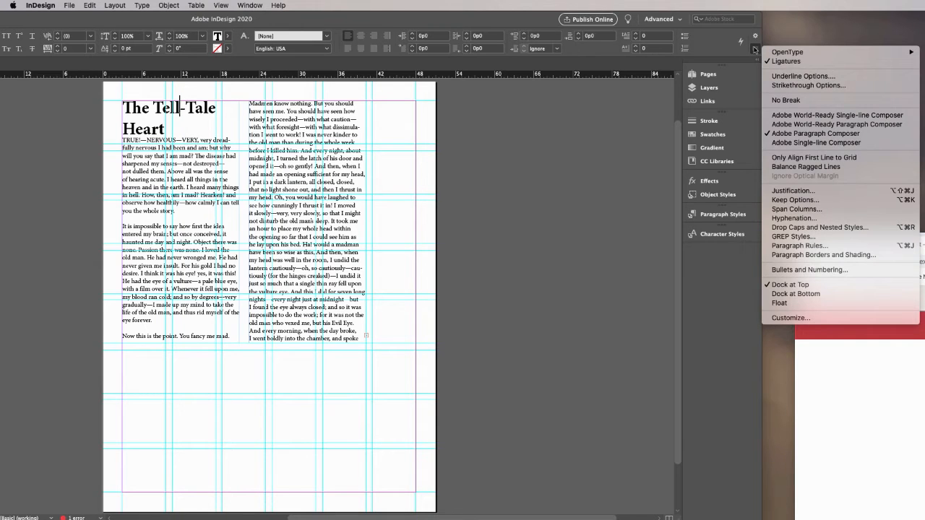
left_click(804, 209)
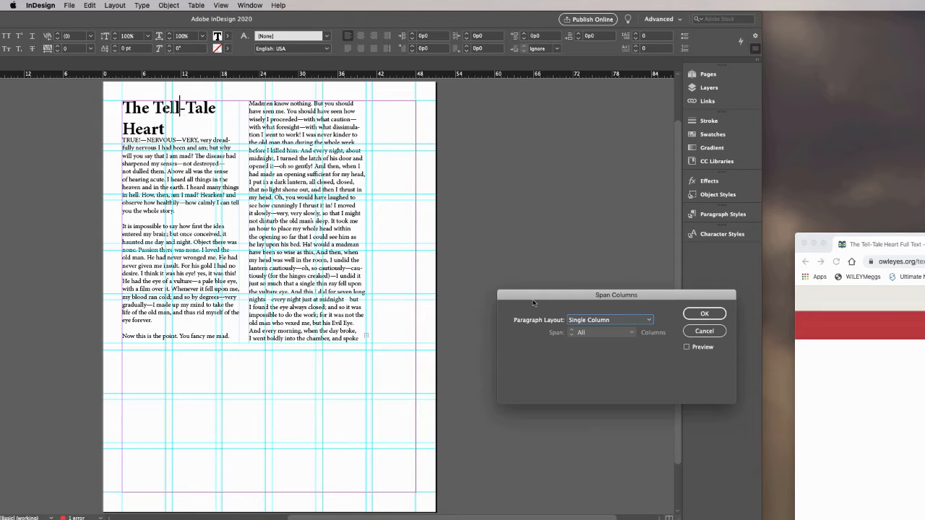
left_click(649, 320)
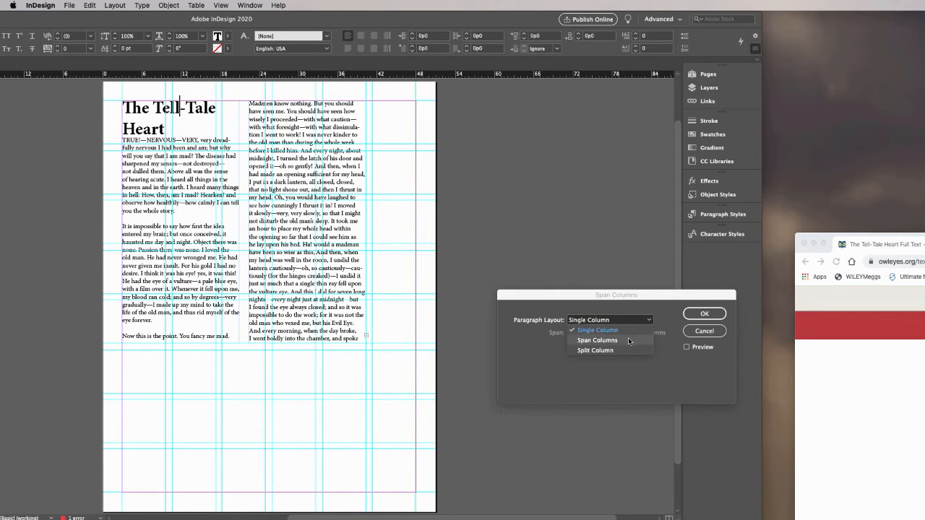
left_click(629, 341)
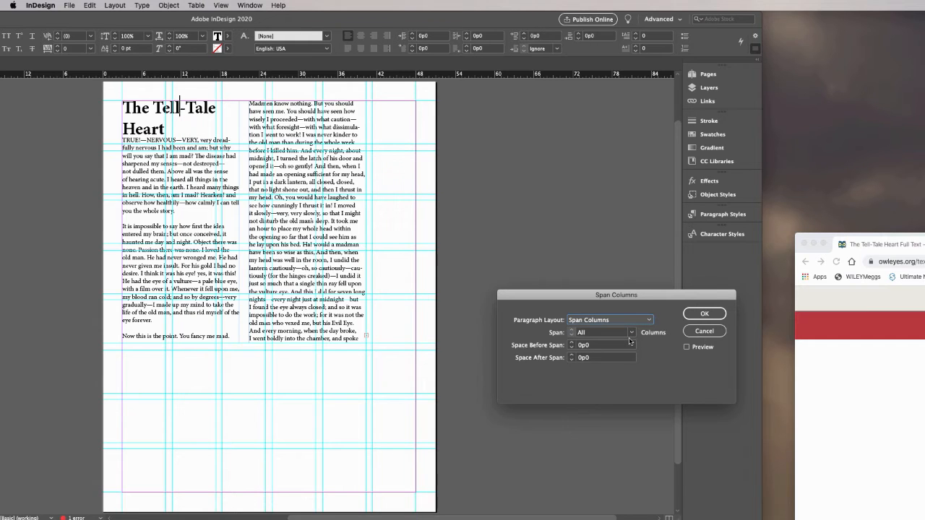
left_click(686, 347)
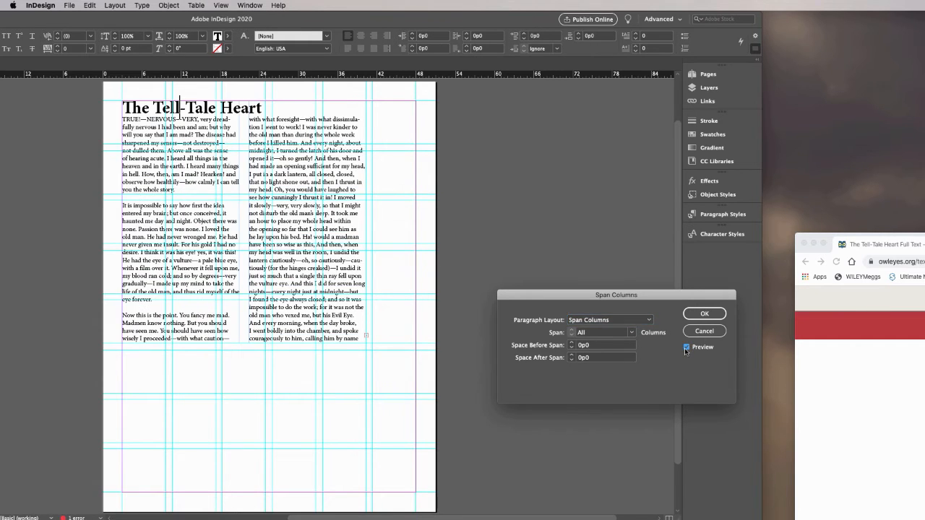
left_click(630, 333)
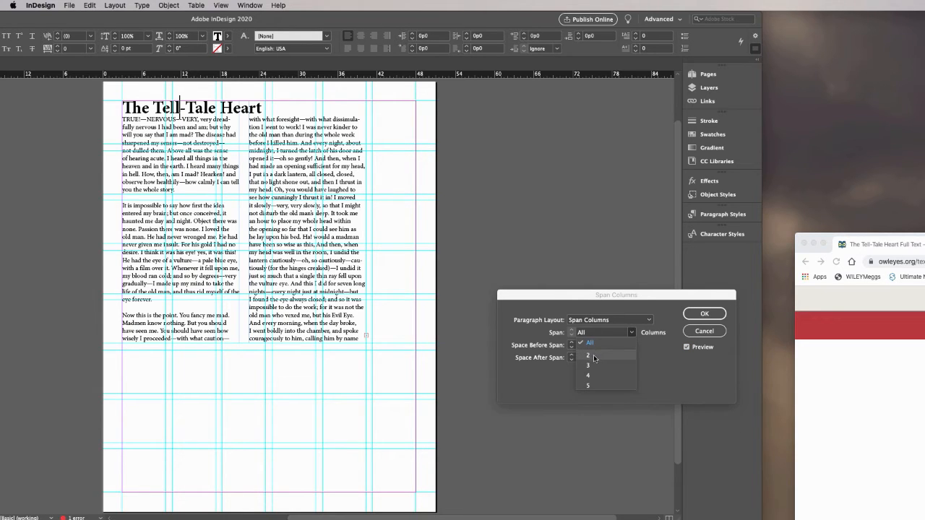
left_click(594, 358)
left_click(698, 317)
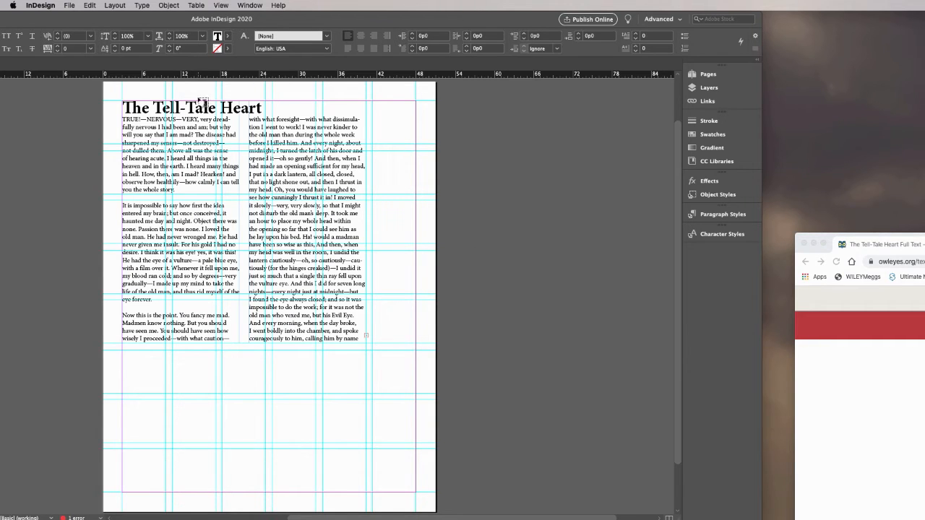
Move and enlarge the application window so it fills the screen again, with the title text selected
left_click_drag(271, 66, 439, 63)
left_click_drag(758, 516, 924, 516)
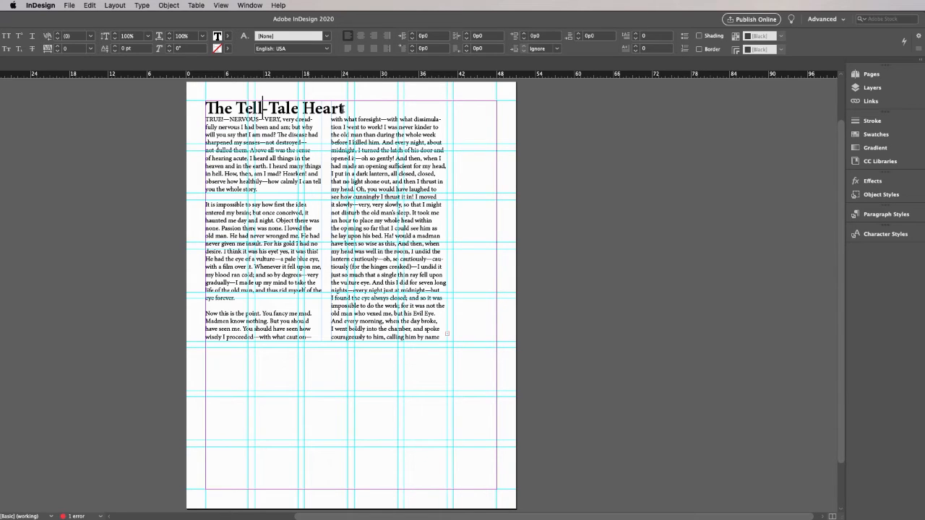
left_click_drag(206, 108, 341, 109)
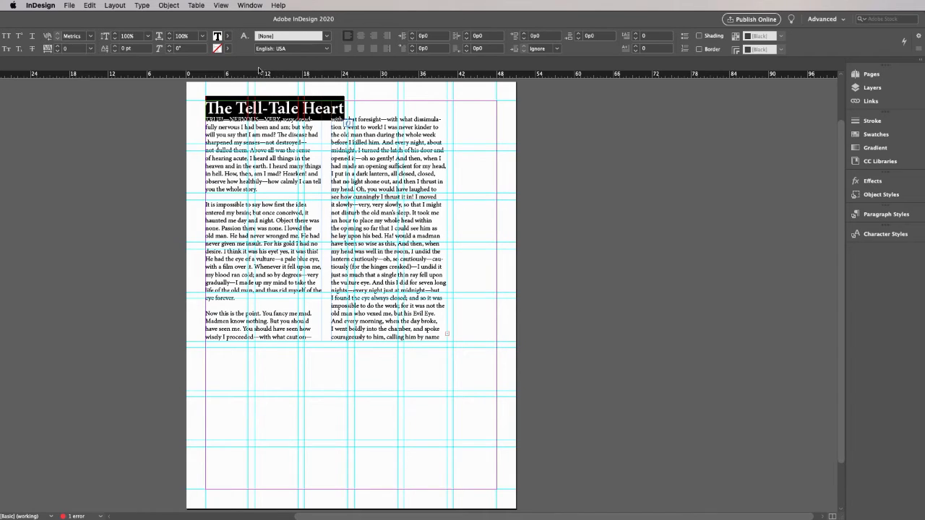
left_click_drag(169, 17, 248, 19)
double_click(248, 18)
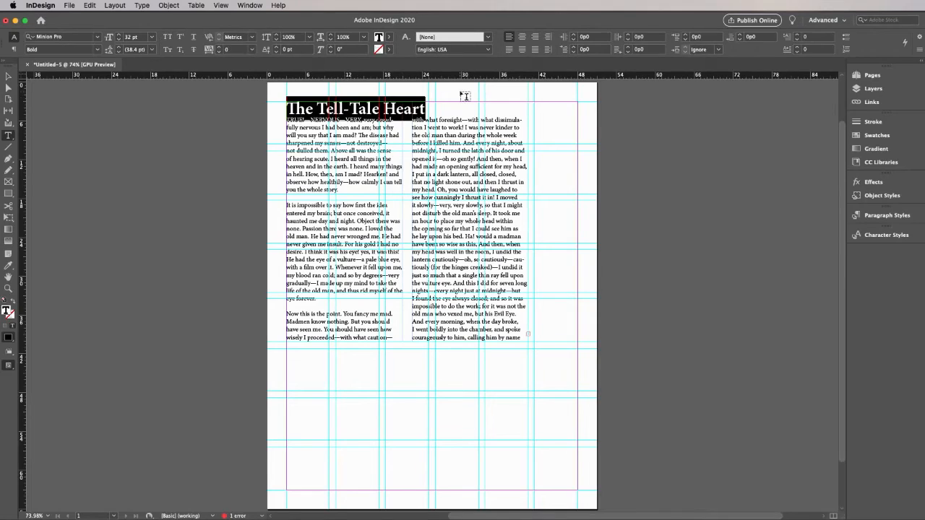
Append "by Poe" to the end of the title and leave text editing
left_click(426, 105)
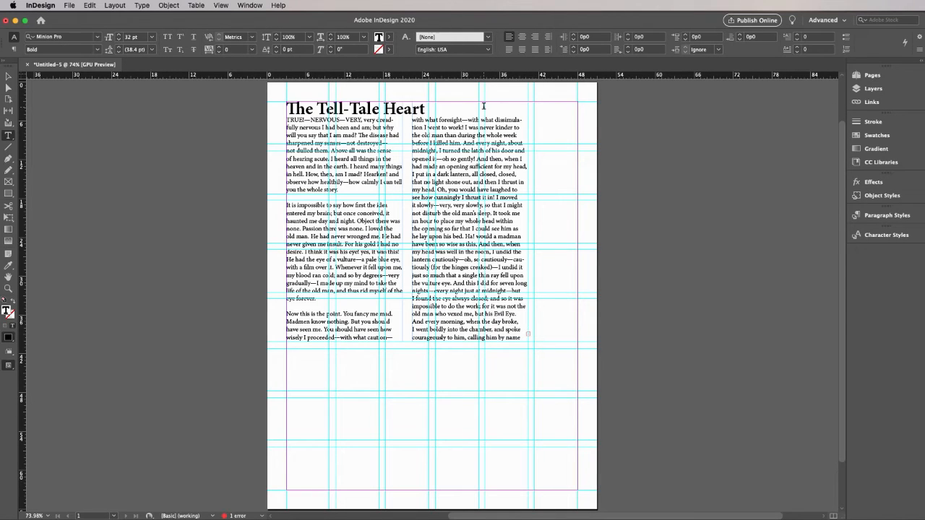
type("by Poe")
key("Escape")
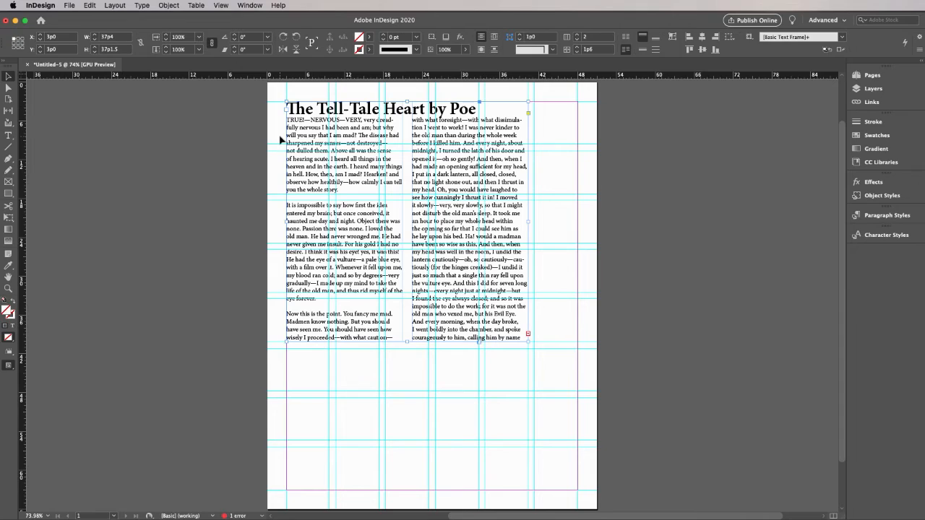
Place the text cursor in the title and display its paragraph formatting controls, including the column span setting
left_click(8, 135)
left_click(310, 109)
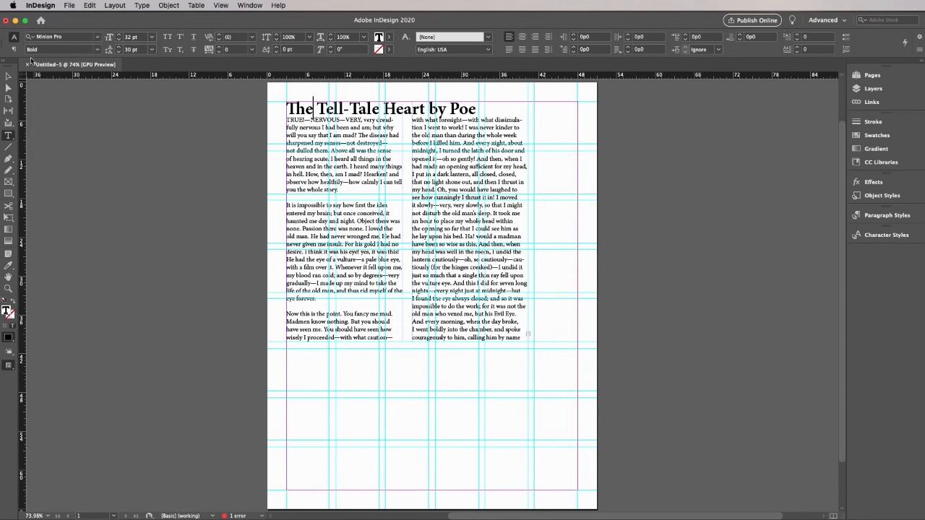
left_click(13, 49)
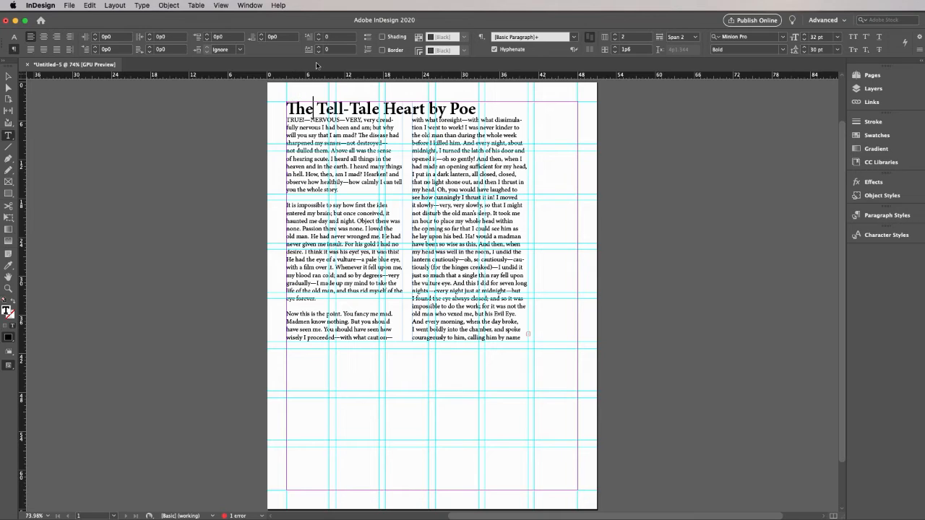
Set the title paragraph's space after to 0p4 and leave text editing with its frame selected
left_click(264, 36)
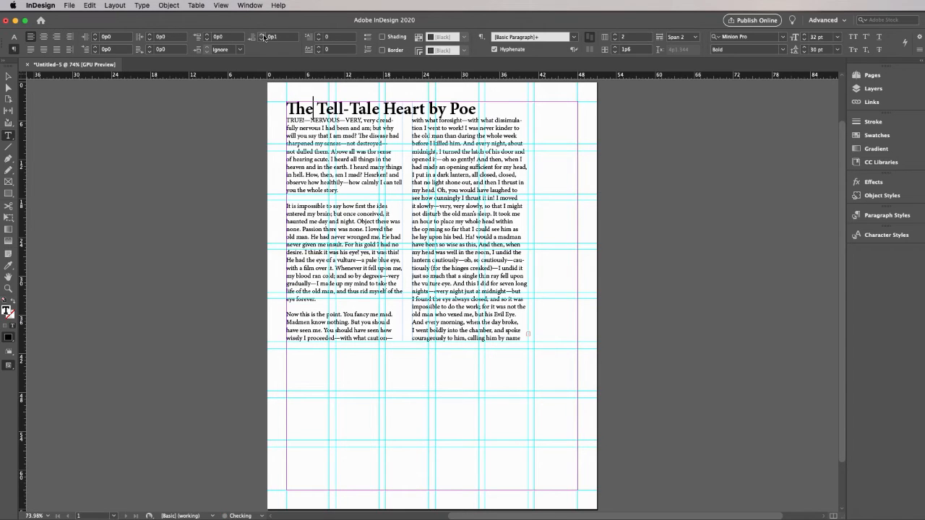
left_click(264, 35)
left_click(263, 35)
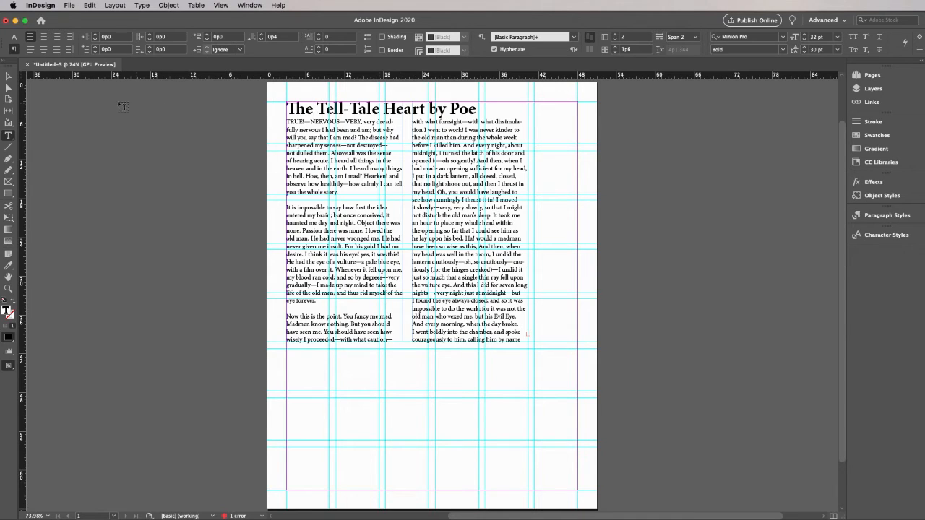
left_click(9, 76)
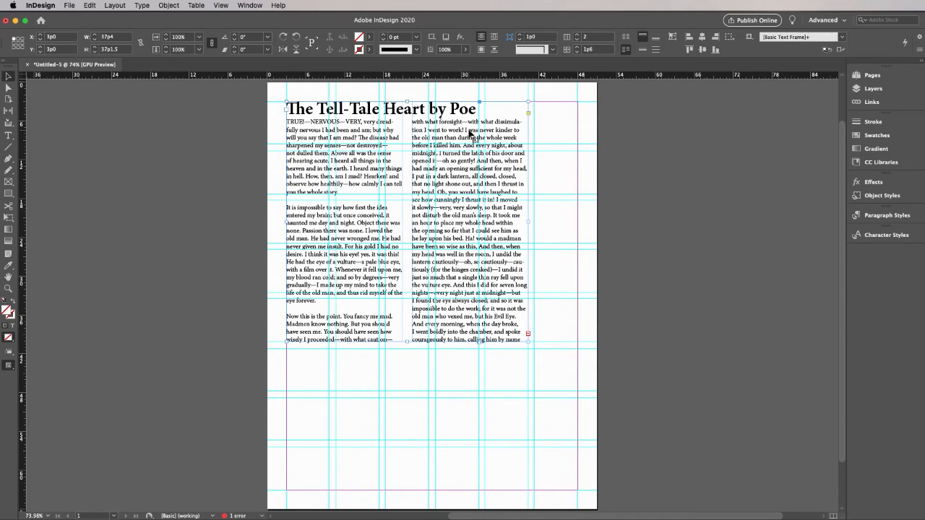
left_click(167, 5)
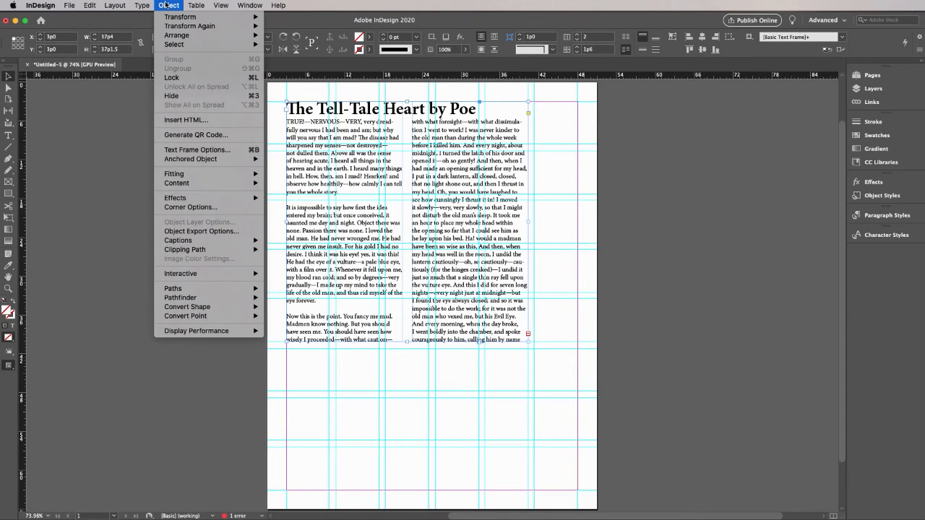
left_click(212, 150)
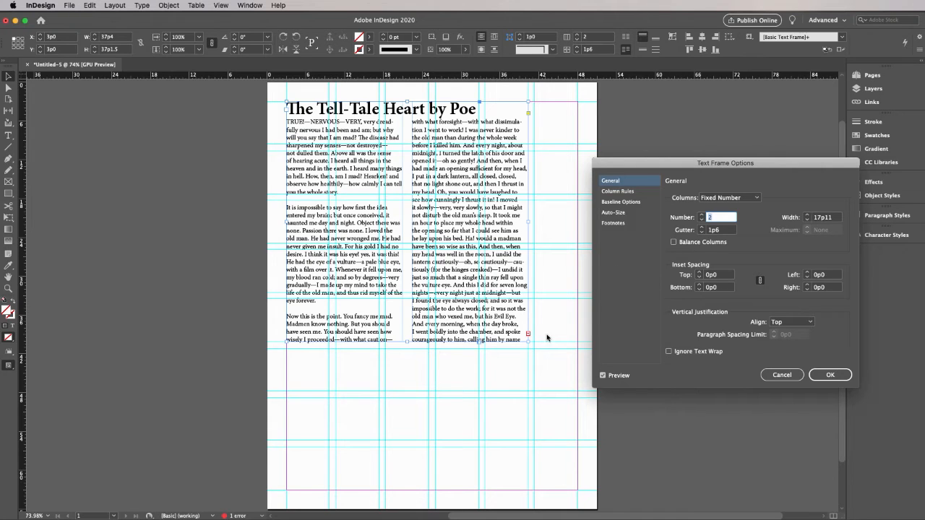
left_click(785, 379)
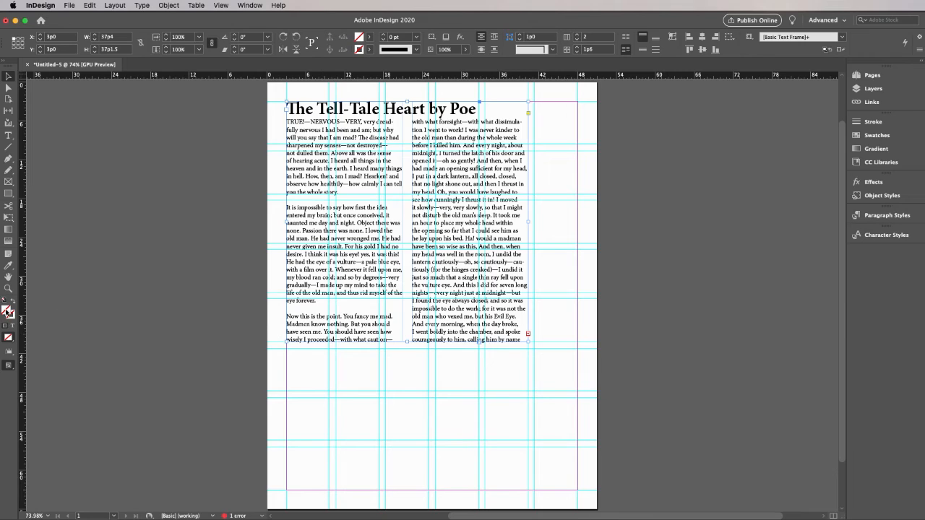
Fill the story's text frame with the yellow swatch C=0 M=0 Y=100 K=0 at a 40% tint and deselect it
left_click(369, 38)
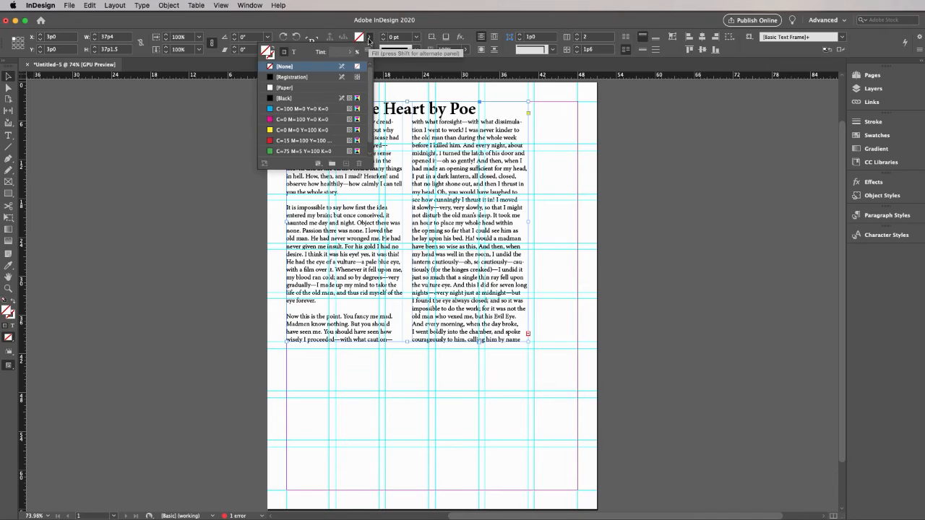
left_click(270, 132)
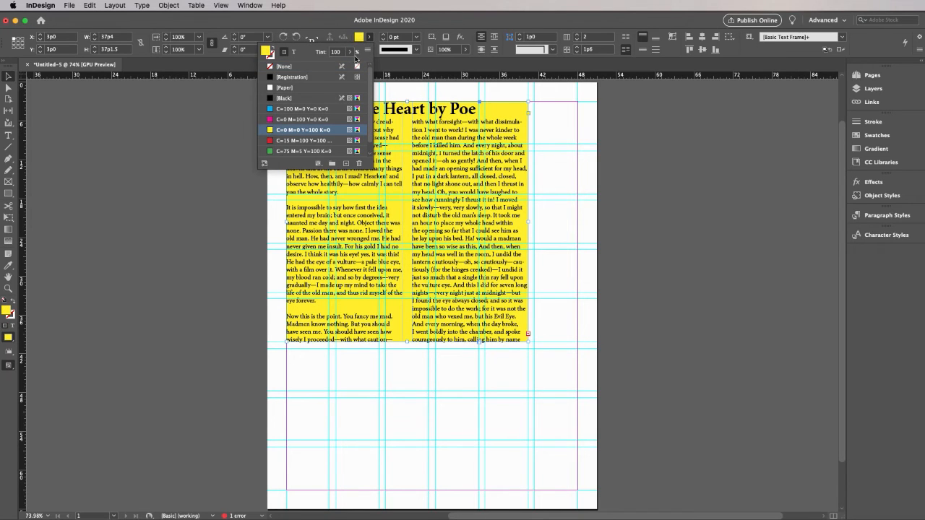
left_click(350, 52)
left_click_drag(351, 66, 322, 66)
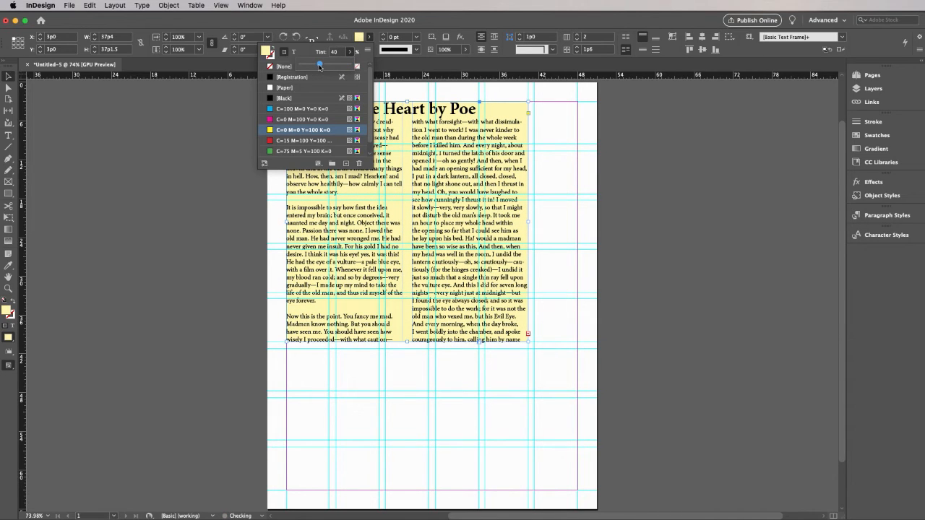
left_click(547, 121)
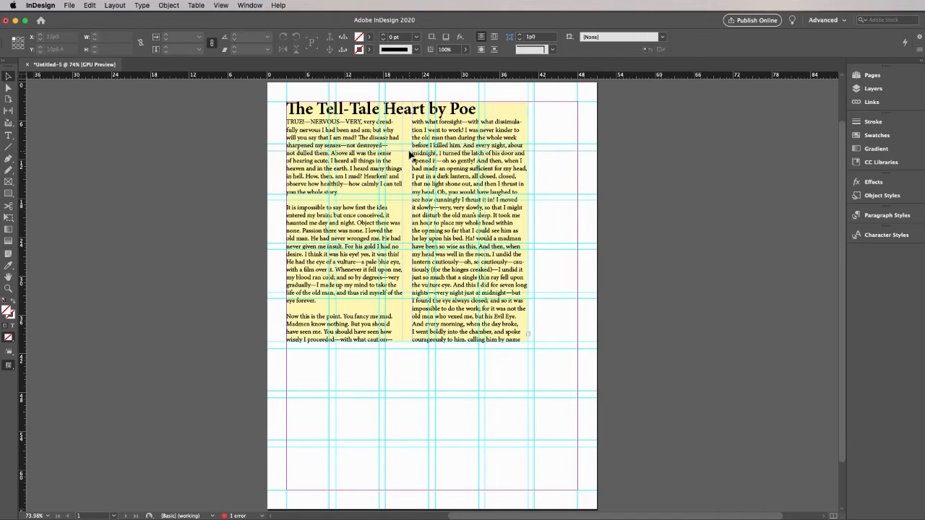
Set the yellow text frame's inset spacing to 0p11 on all four sides in Text Frame Options
double_click(354, 115)
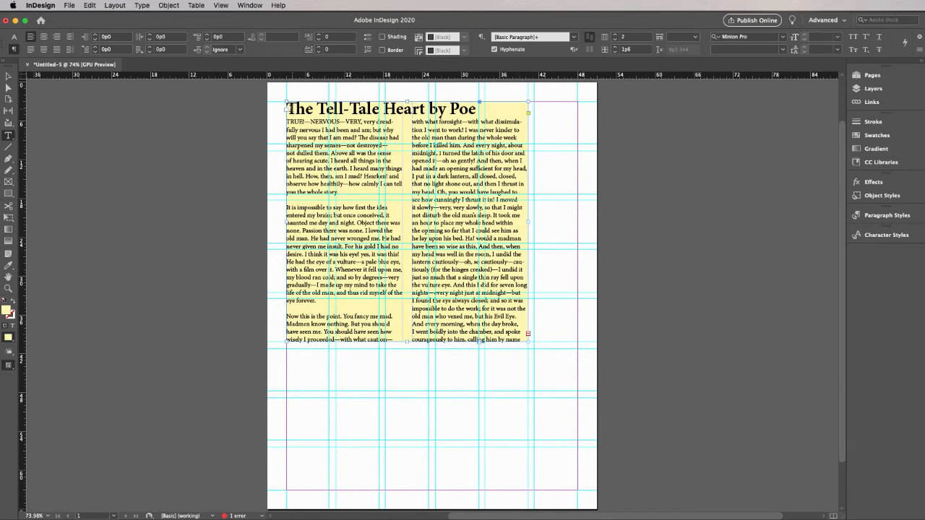
left_click_drag(288, 107, 535, 340)
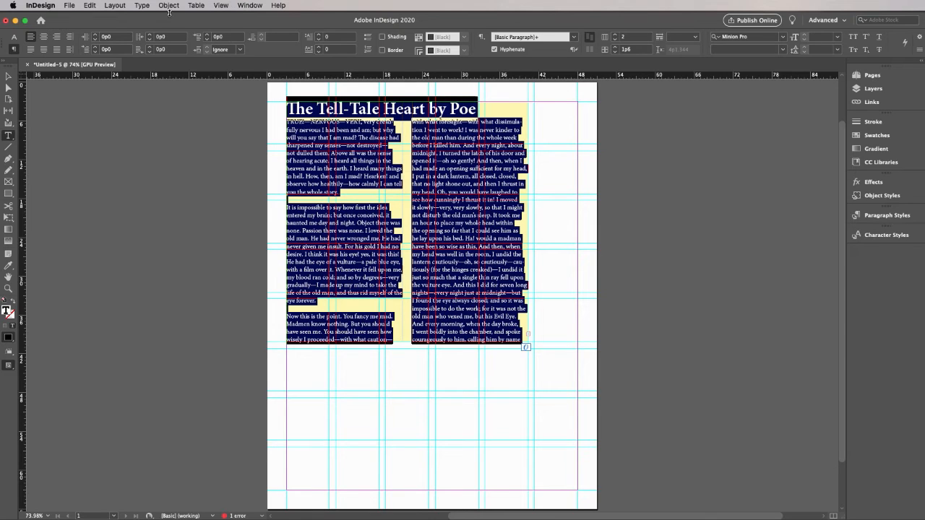
left_click(171, 6)
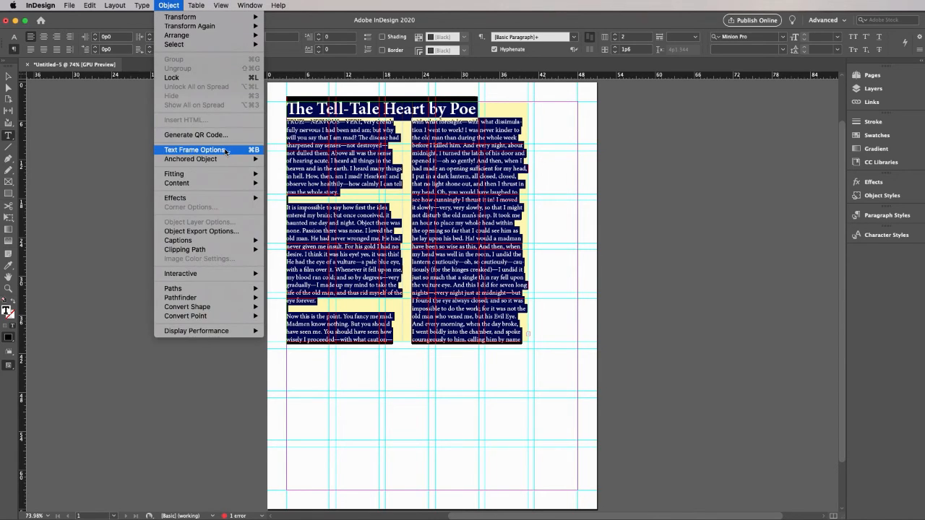
left_click(226, 151)
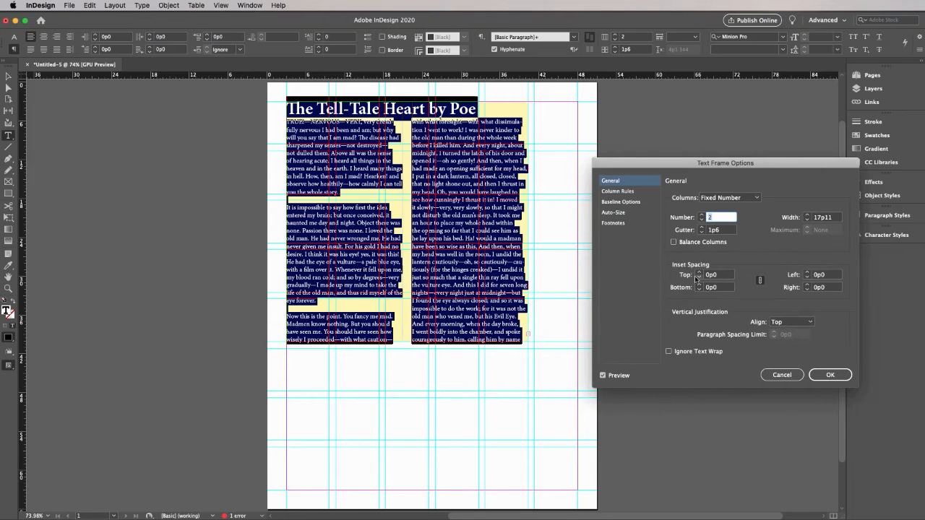
left_click(700, 273)
left_click(700, 272)
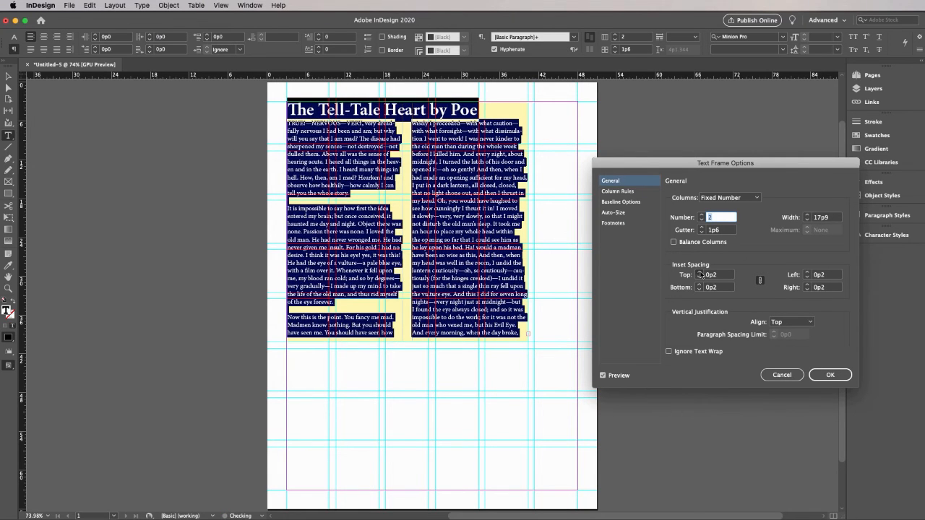
left_click(700, 273)
left_click(700, 273)
left_click(699, 273)
left_click(699, 273)
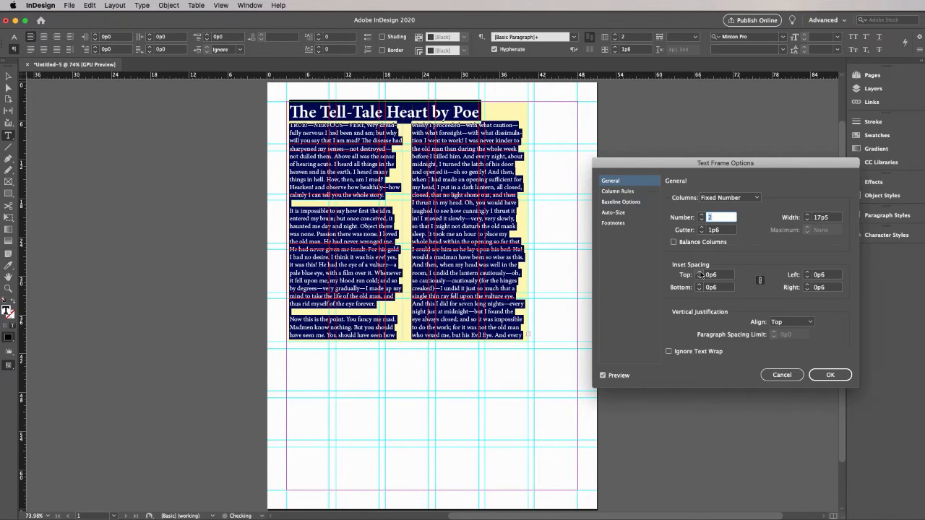
left_click(699, 274)
left_click(699, 273)
left_click(700, 273)
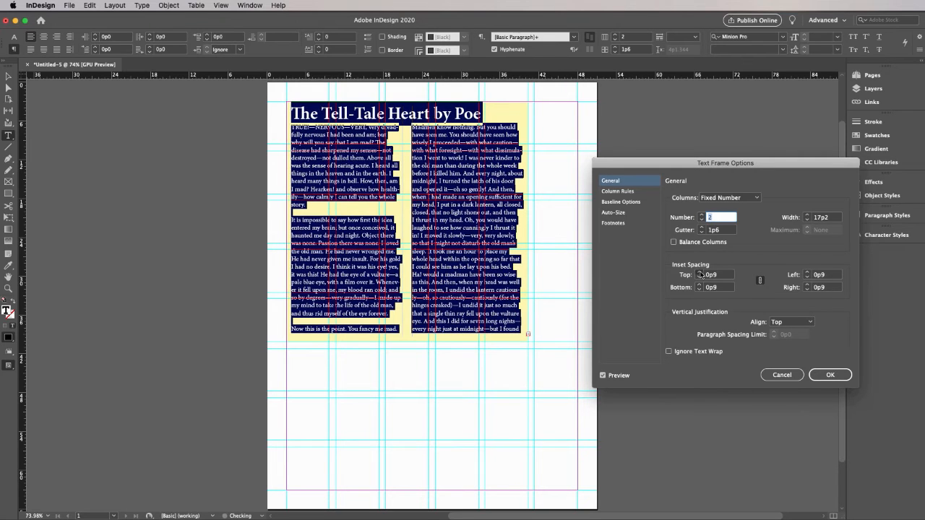
left_click(699, 273)
left_click(700, 273)
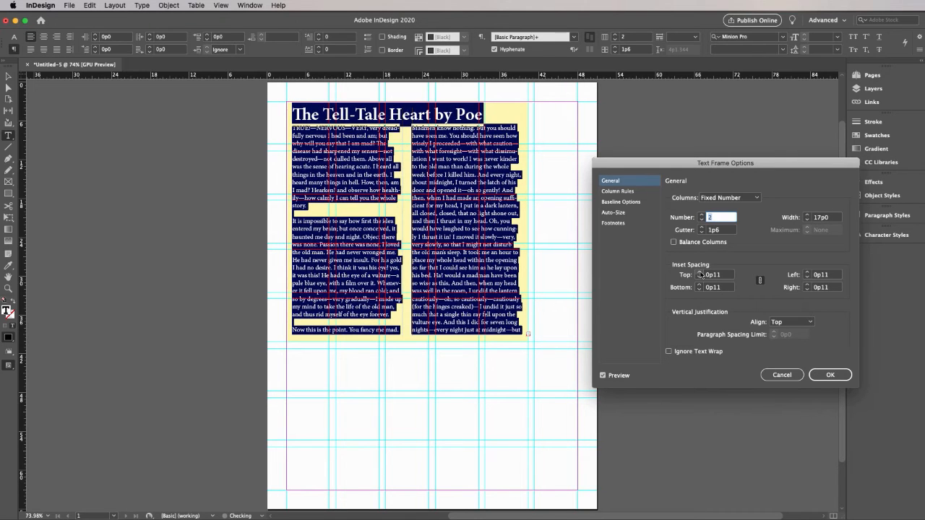
left_click(831, 376)
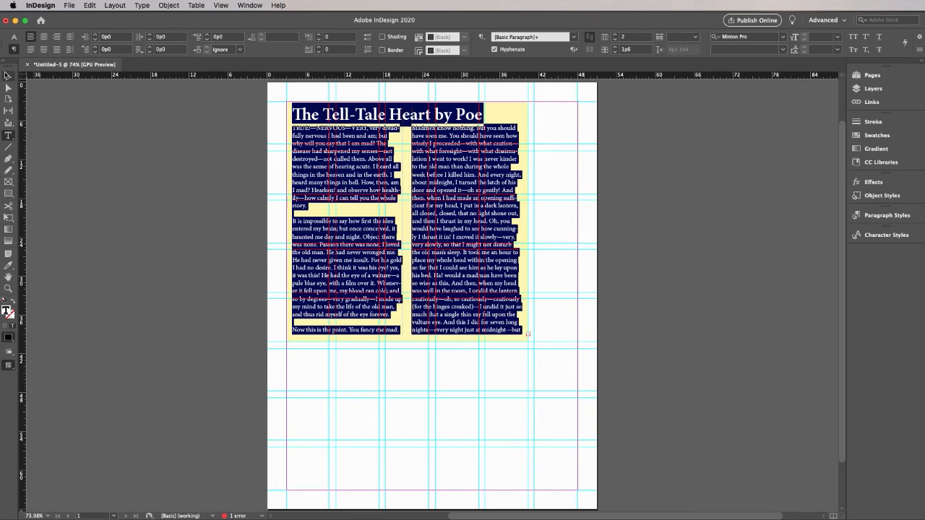
Deselect the story text and preview the page without guides before returning to the normal view
left_click(8, 76)
left_click(78, 123)
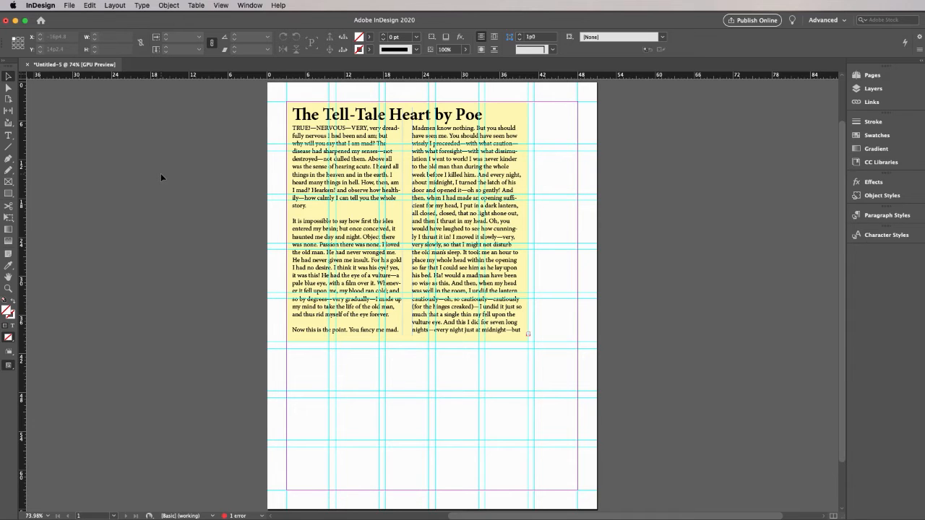
key("w")
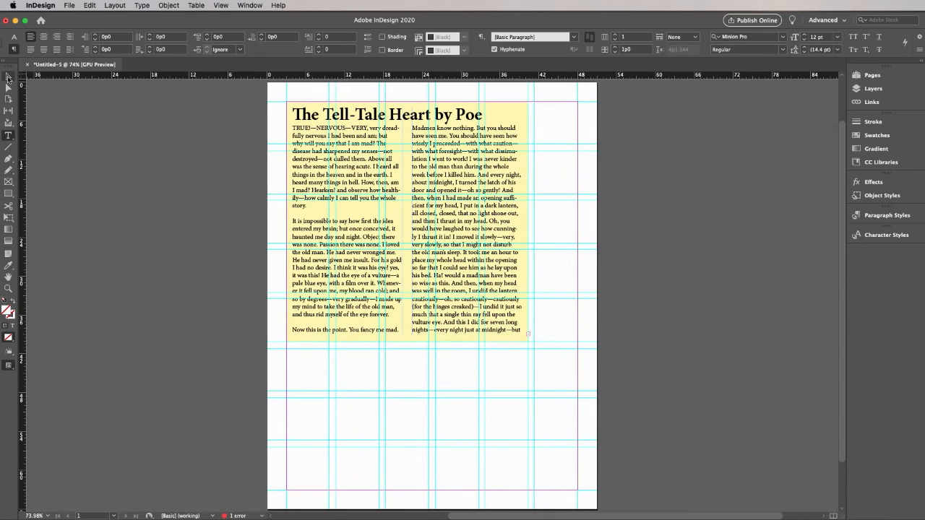
left_click(8, 77)
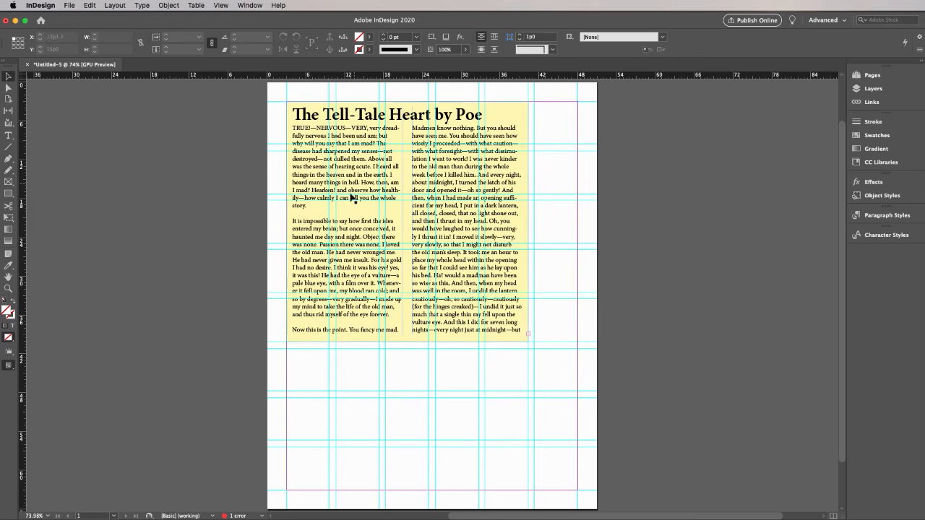
Draw a text frame about 45p0 wide and 21p10.5 high below the yellow frame and paste the copied story into it
left_click(8, 135)
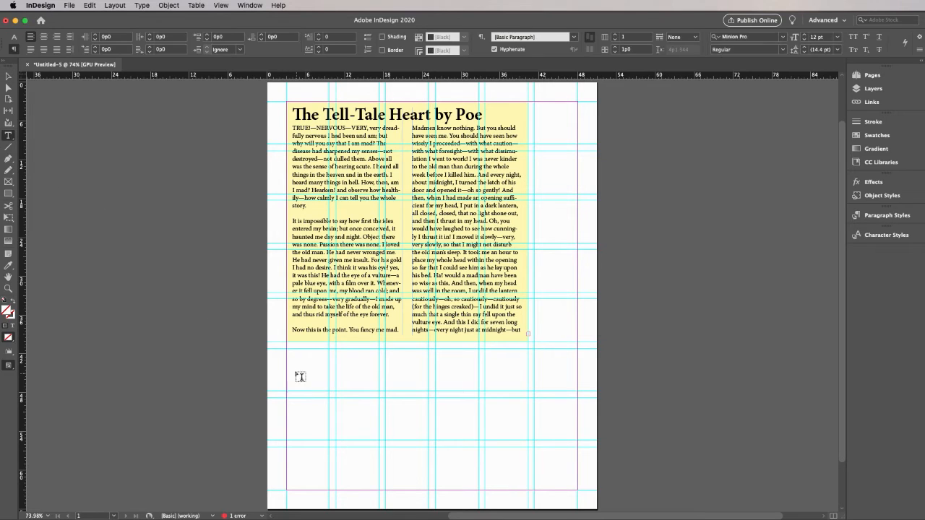
left_click_drag(287, 350, 577, 490)
key("cmd+v")
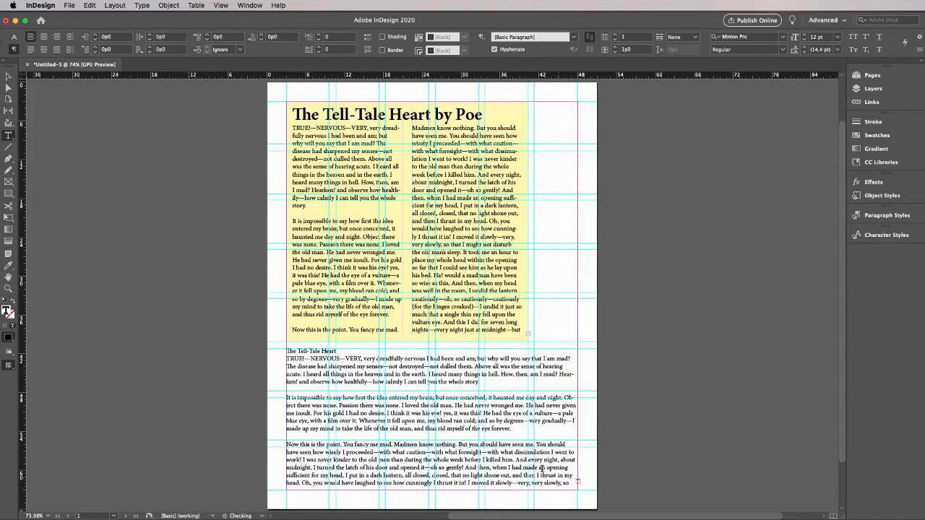
left_click_drag(336, 351, 282, 344)
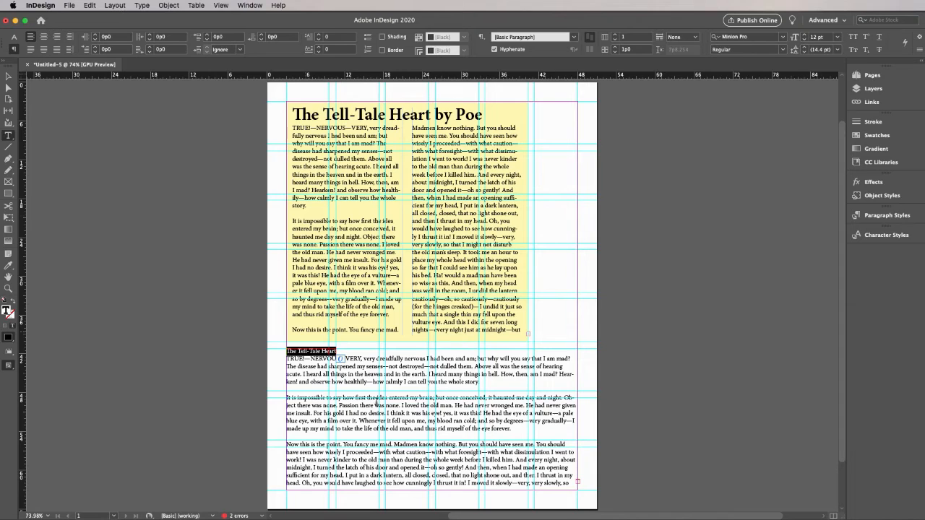
left_click(387, 405)
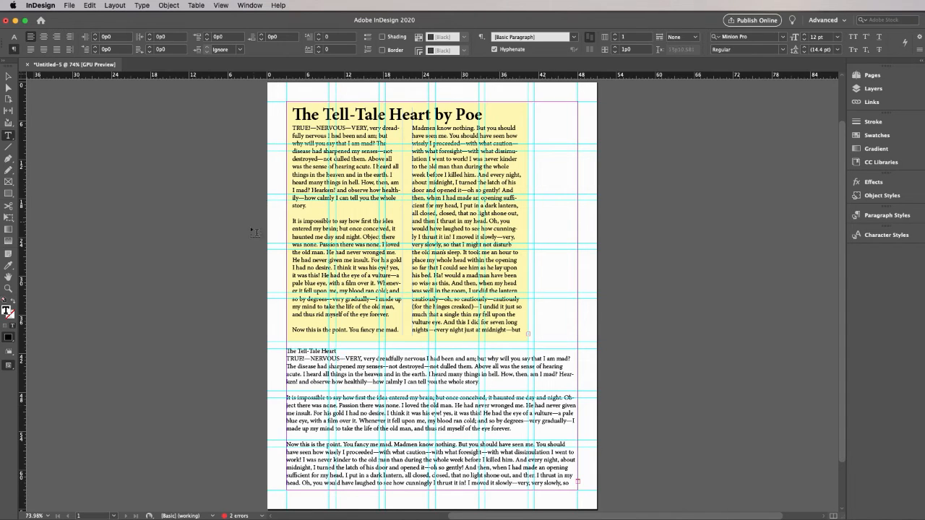
Set the lower text frame to 3 columns in Text Frame Options
left_click(8, 76)
left_click(315, 352)
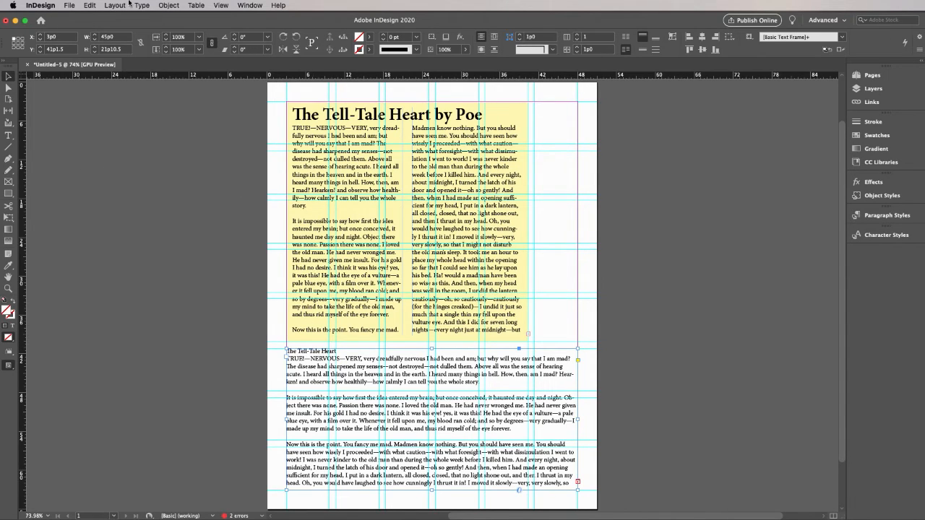
left_click(117, 5)
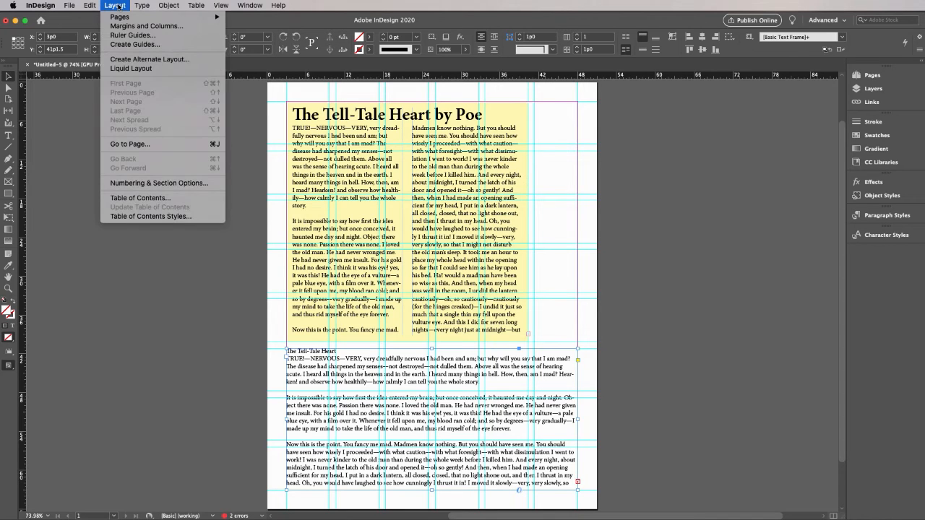
mouse_move(169, 5)
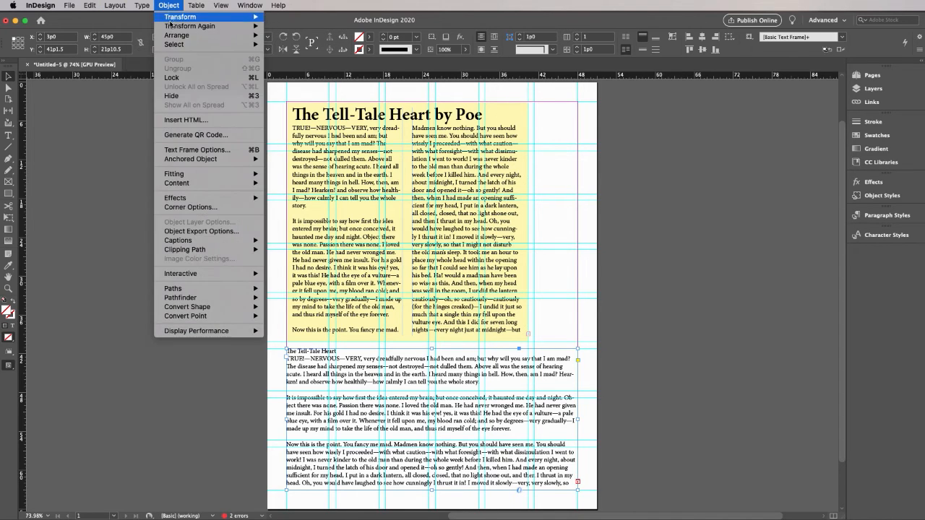
left_click(195, 149)
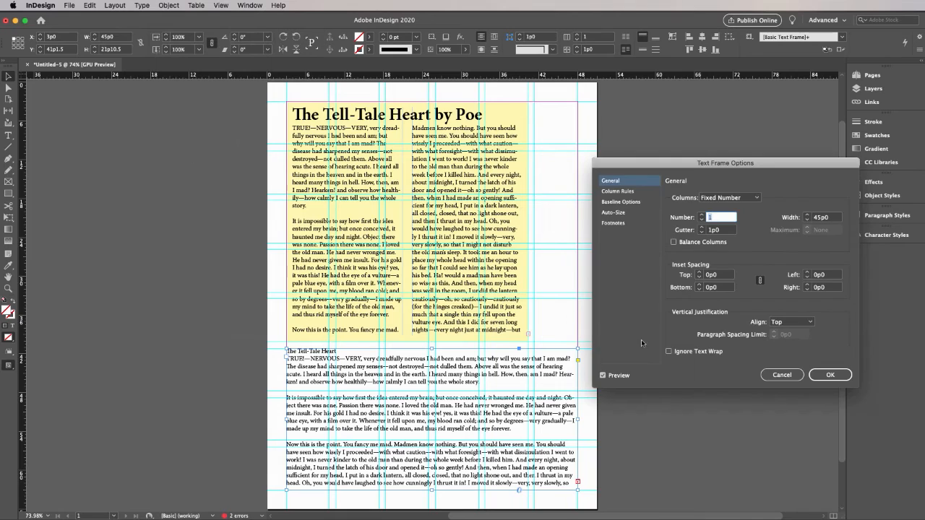
left_click(700, 215)
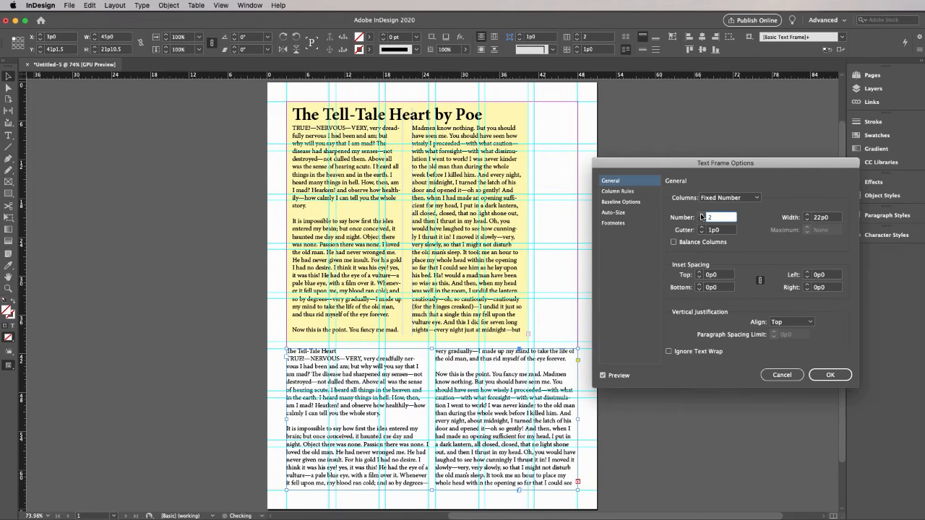
left_click(701, 215)
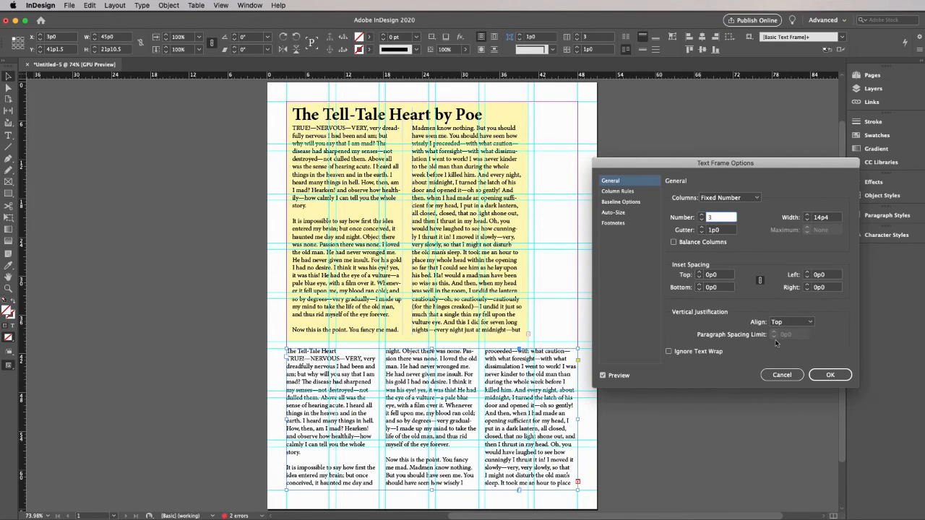
left_click(829, 377)
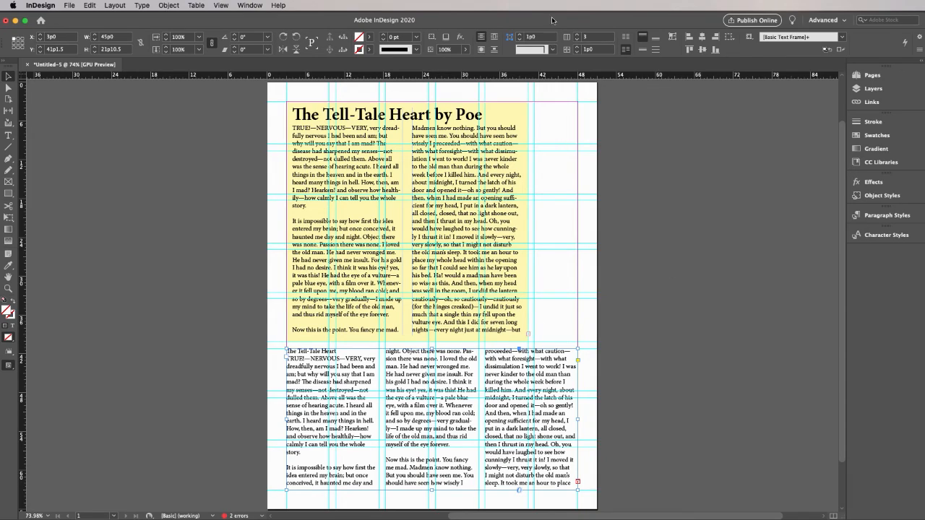
Set the lower frame's title line "The Tell-Tale Heart" to Span Columns across 3 columns
left_click_drag(554, 21, 462, 8)
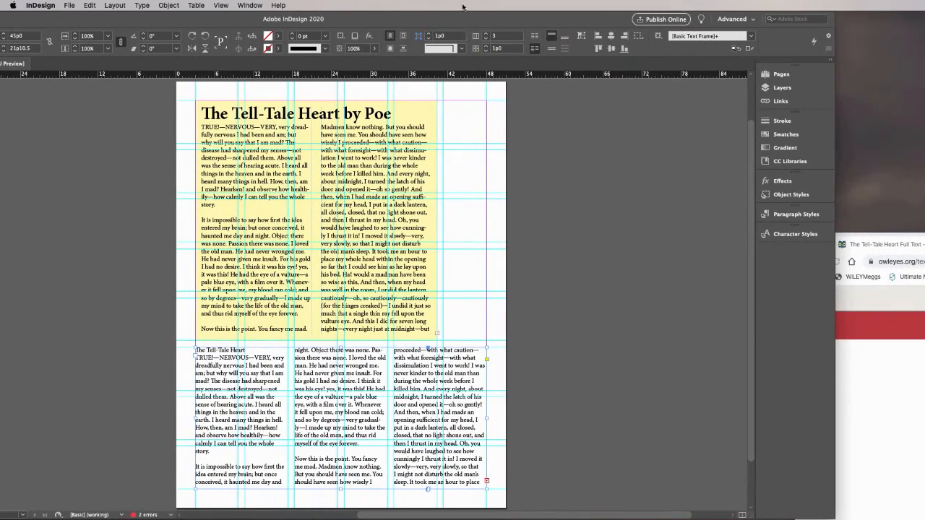
left_click(220, 349)
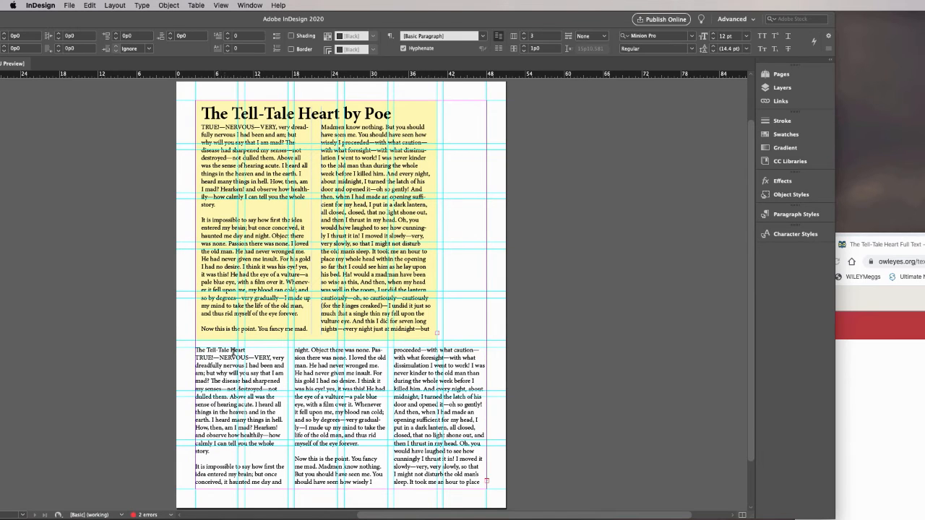
left_click(829, 49)
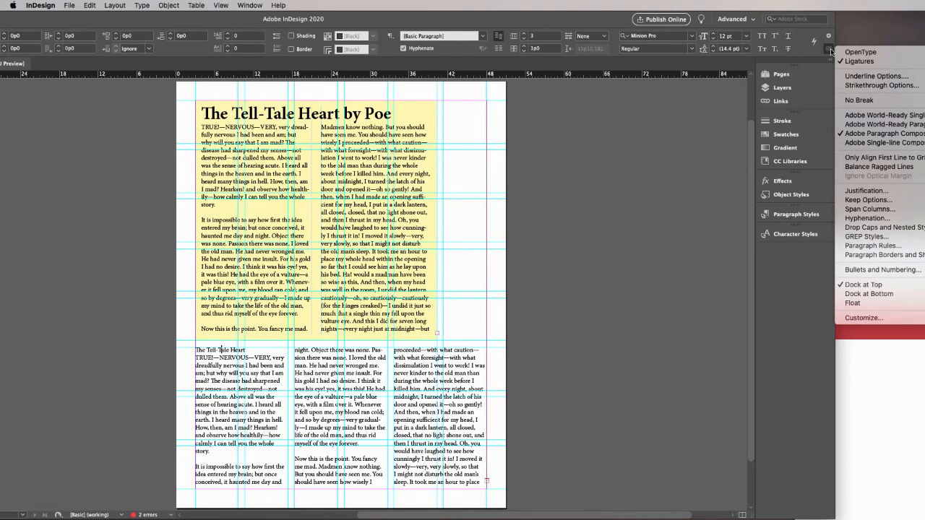
left_click(864, 210)
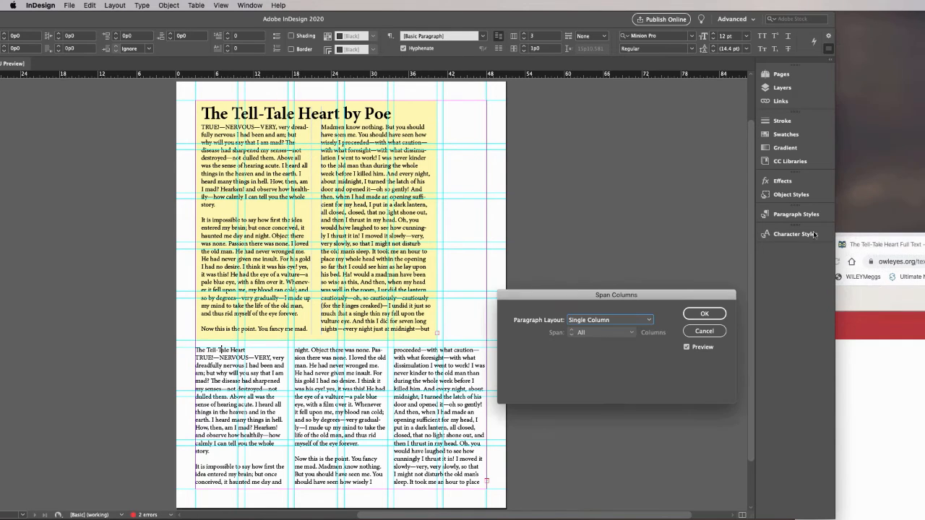
left_click(648, 320)
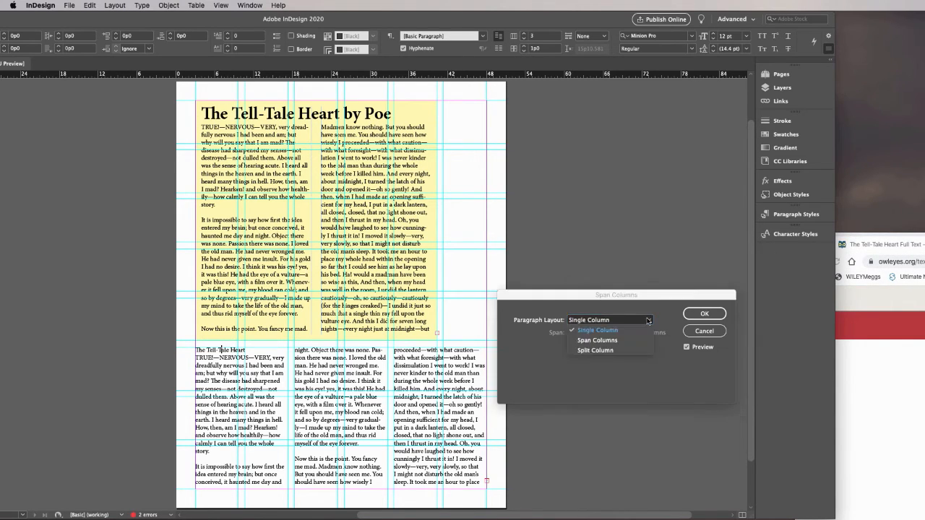
left_click(637, 335)
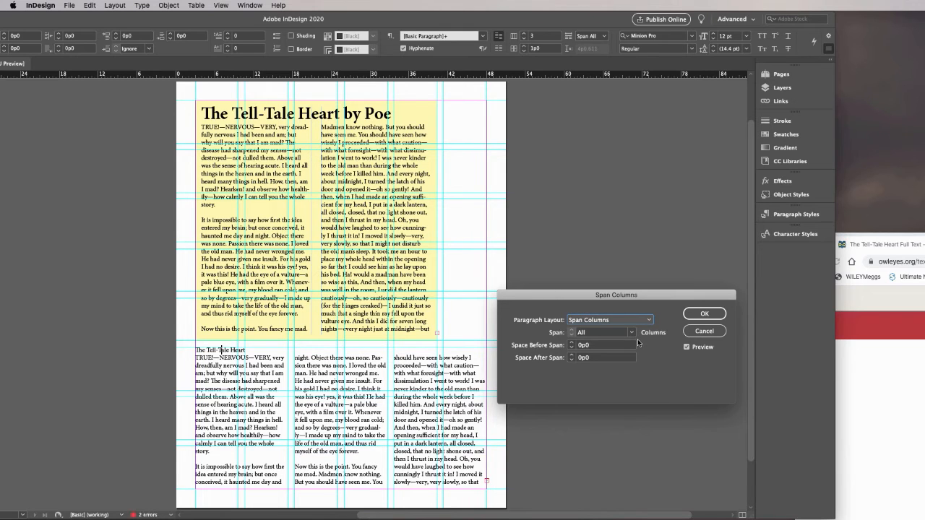
left_click(633, 334)
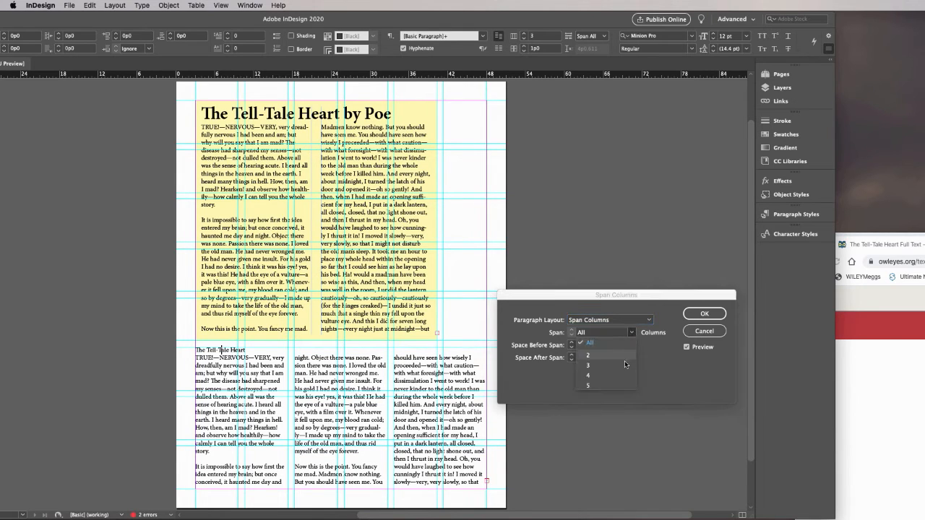
left_click(588, 365)
left_click(690, 315)
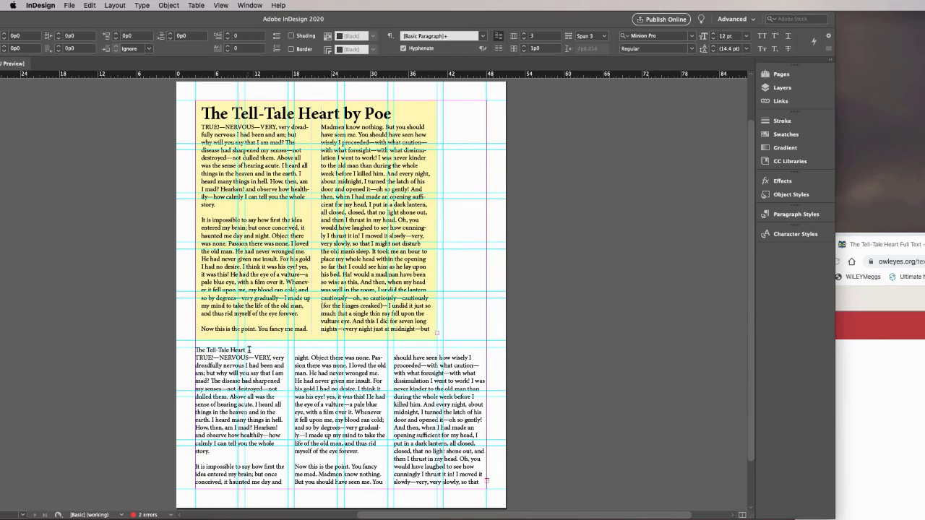
Extend the lower frame's title with the words "Which is a Very Scary Tale"
left_click(484, 350)
type("Which")
type("is a Very Scary Tale")
Set the whole title line of the lower frame in Minion Pro Bold Italic
left_click_drag(318, 350, 197, 342)
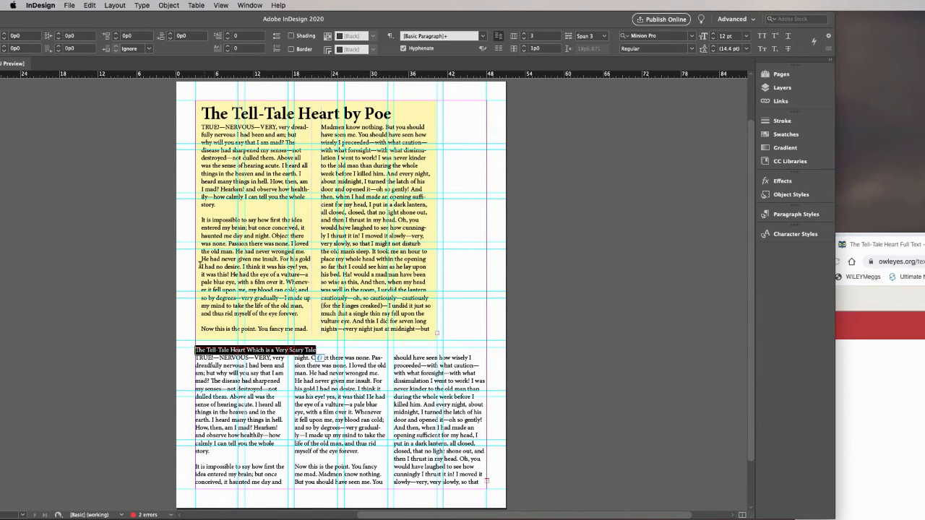
left_click_drag(190, 21, 274, 23)
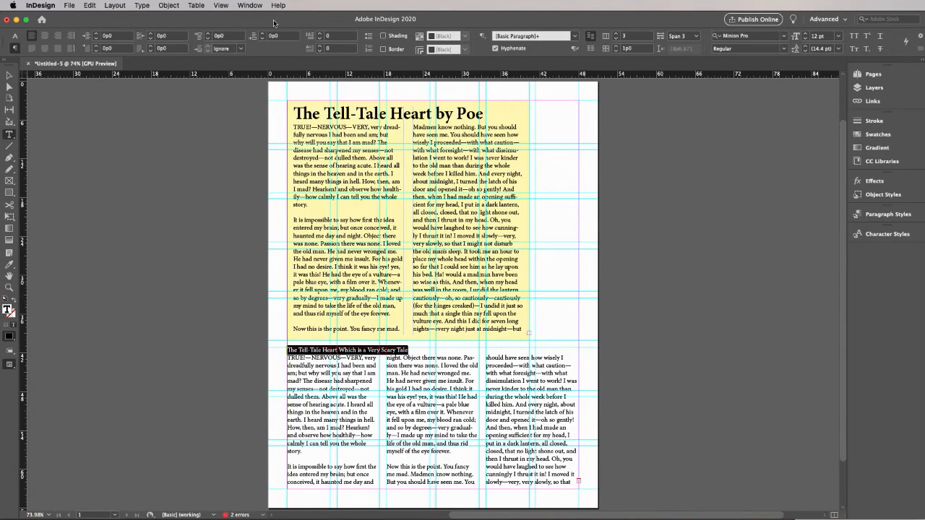
left_click(14, 36)
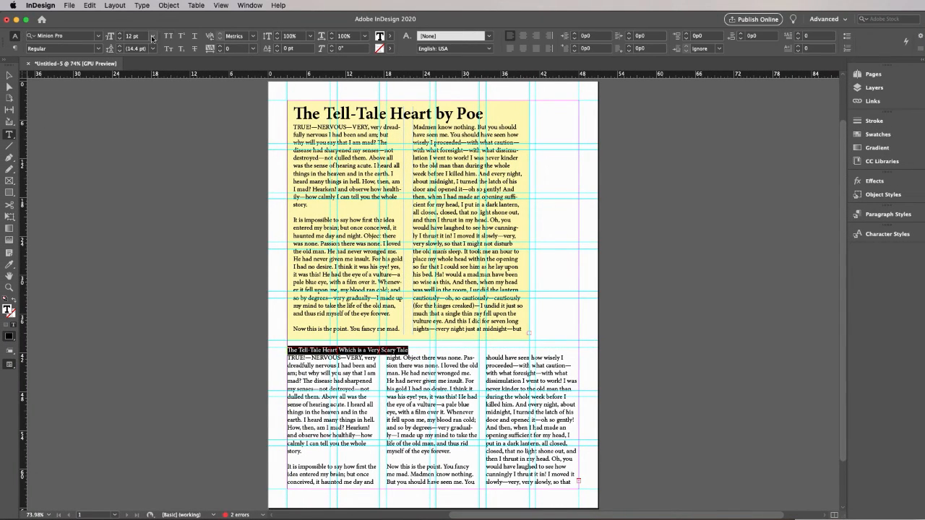
left_click(98, 49)
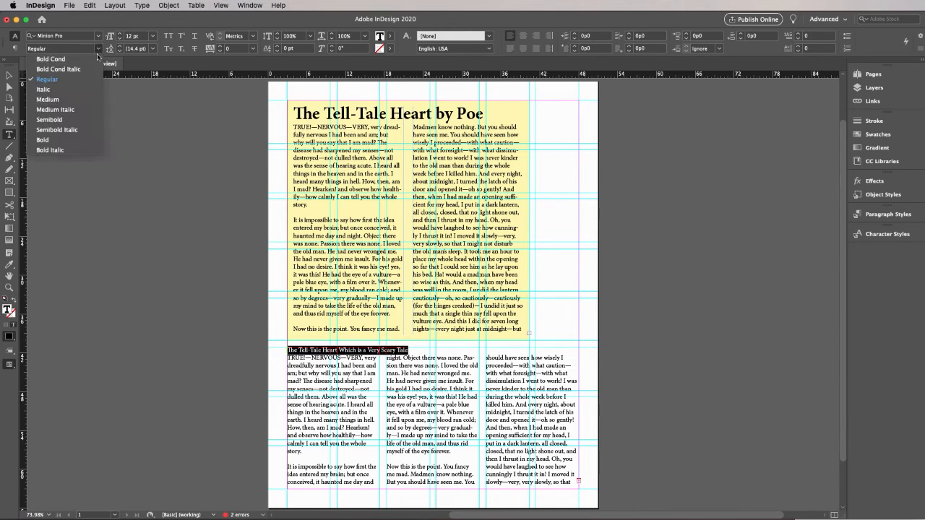
left_click(80, 150)
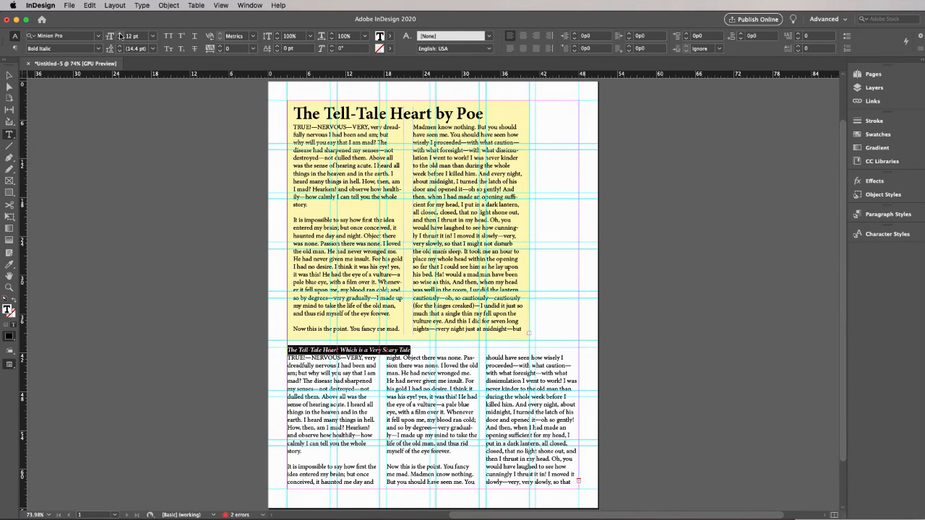
Enlarge the lower title to 28 pt so it fills the frame width on one line
left_click(121, 33)
left_click(121, 33)
left_click(121, 33)
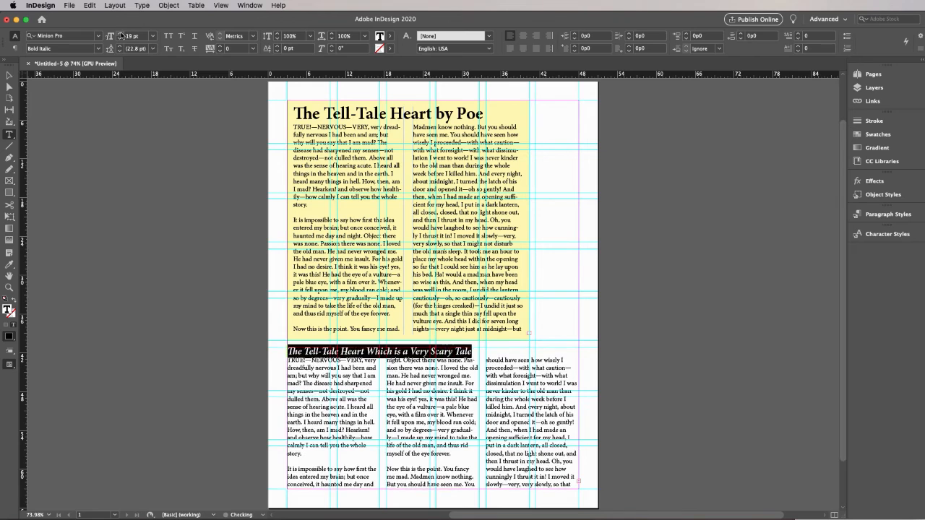
left_click(120, 33)
left_click(121, 34)
left_click(120, 33)
left_click(120, 33)
left_click(120, 34)
left_click(121, 33)
left_click(120, 34)
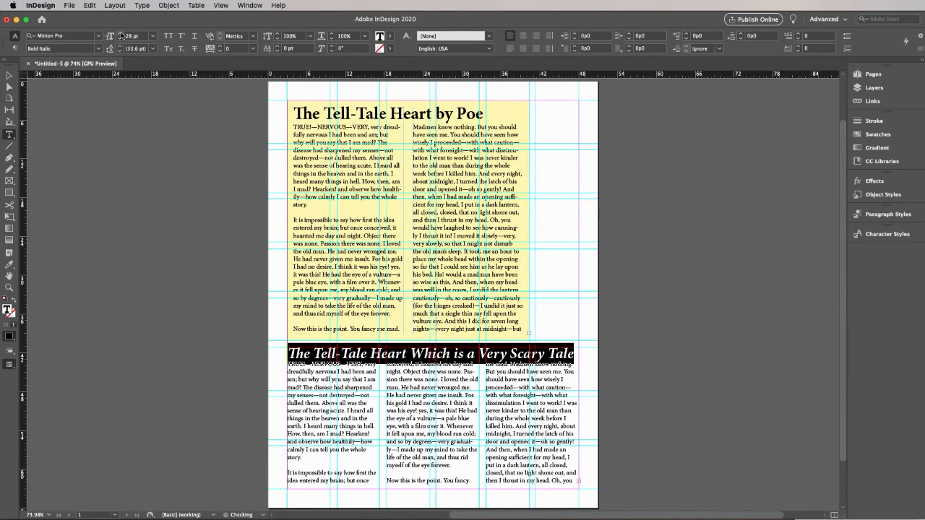
left_click(120, 33)
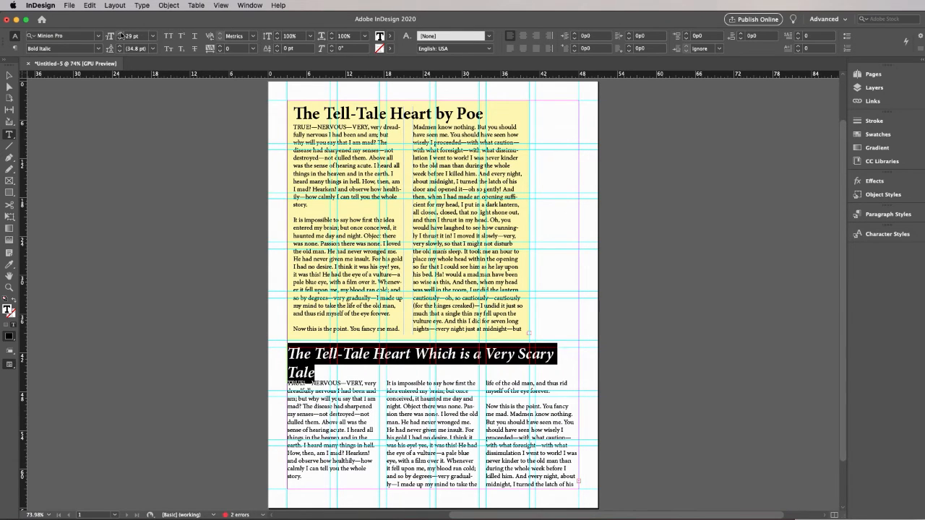
left_click(120, 39)
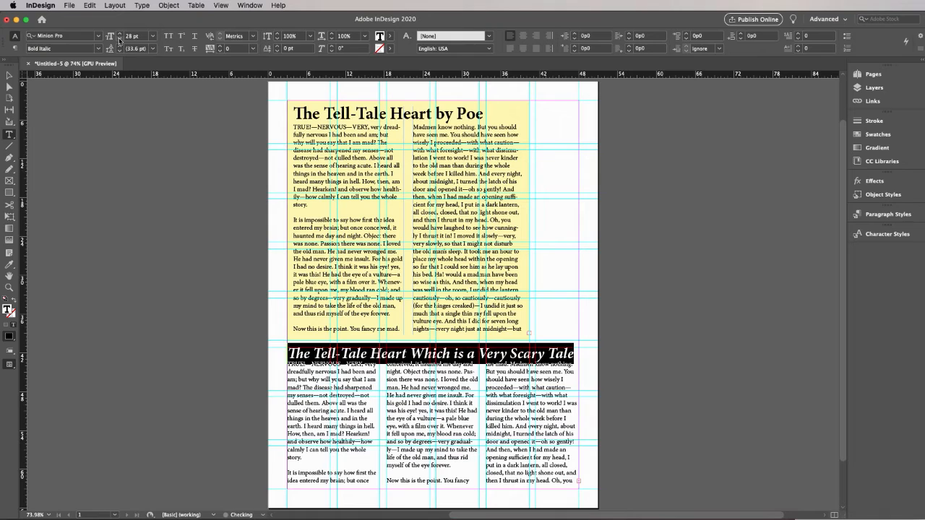
Justify all lines of the lower title and set its space after to 0p4
left_click(535, 48)
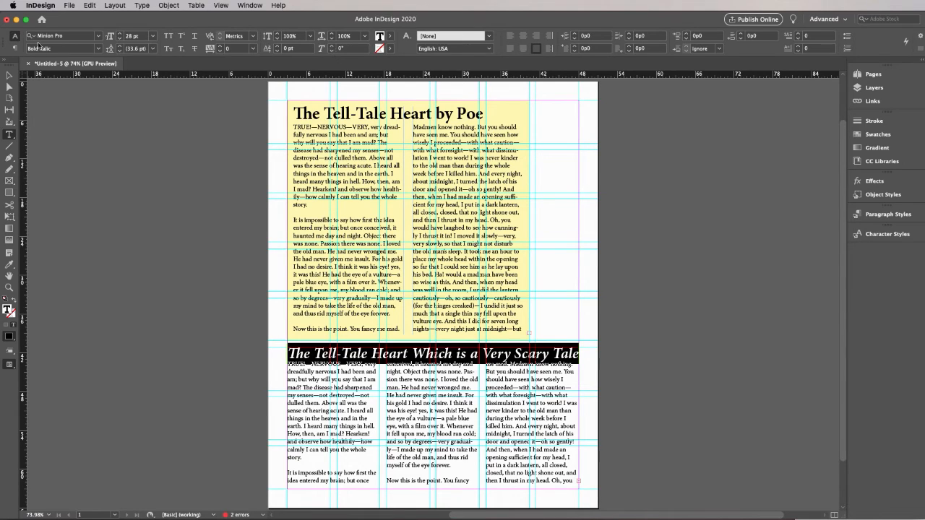
left_click(15, 48)
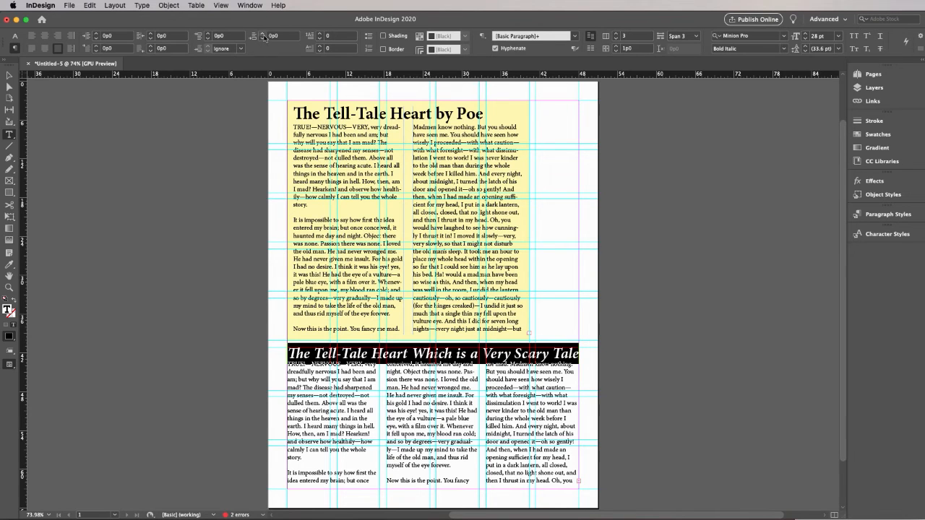
left_click(263, 34)
left_click(264, 33)
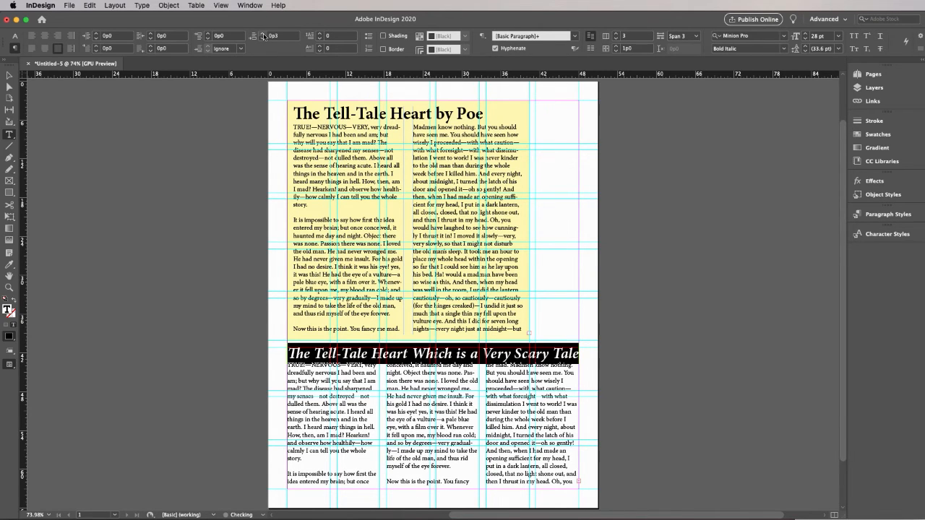
left_click(263, 33)
Deselect the title text and preview the page without guides or frame edges
left_click(8, 76)
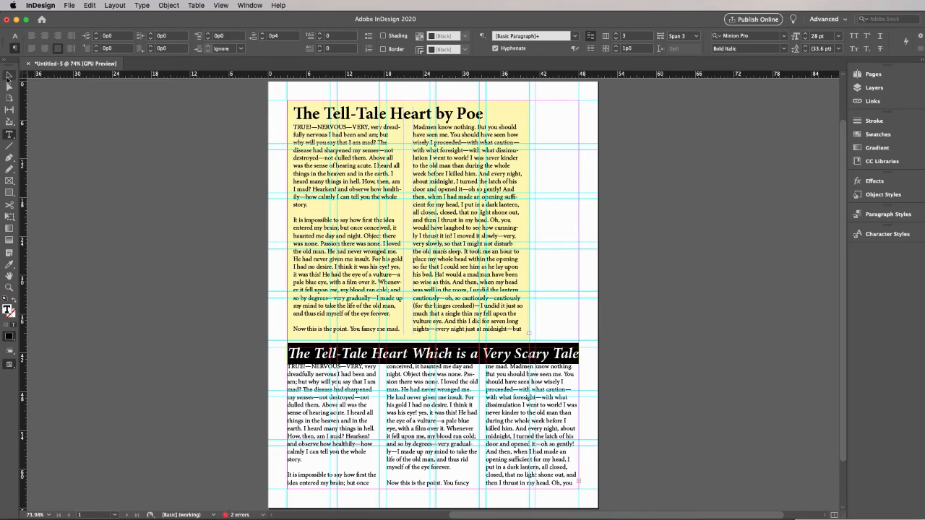
left_click(91, 153)
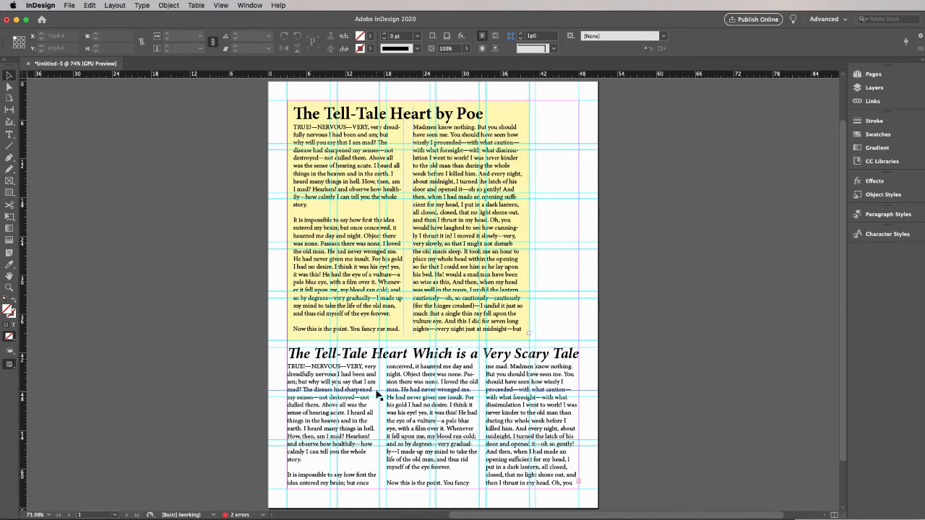
key("w")
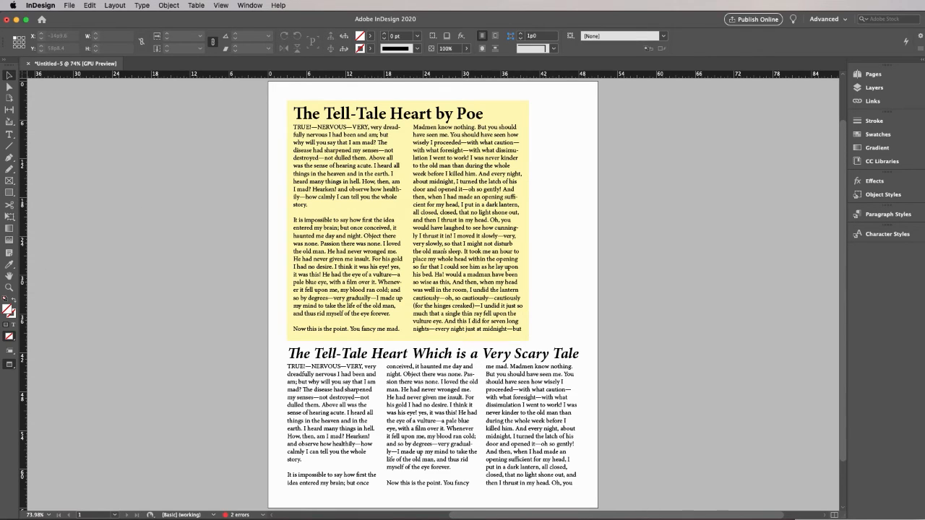
Switch to Chrome and search the web for "edgar allan poe"
key("super+Tab")
left_click_drag(918, 239, 263, 8)
left_click(321, 37)
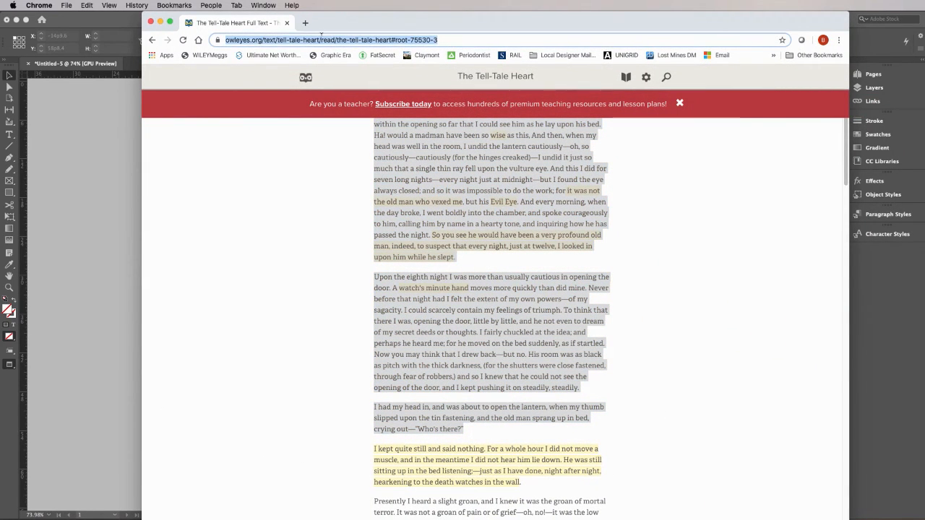
type("edgar ")
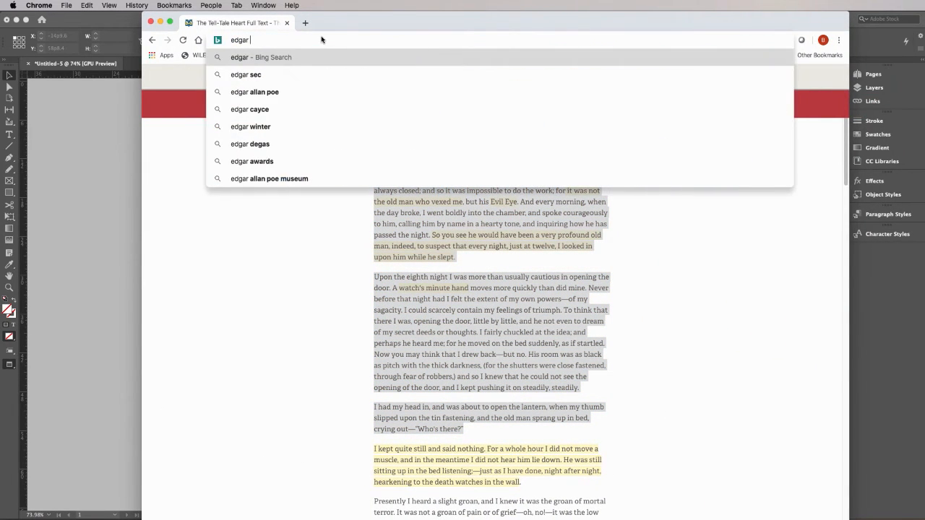
type("allan poe")
key("Return")
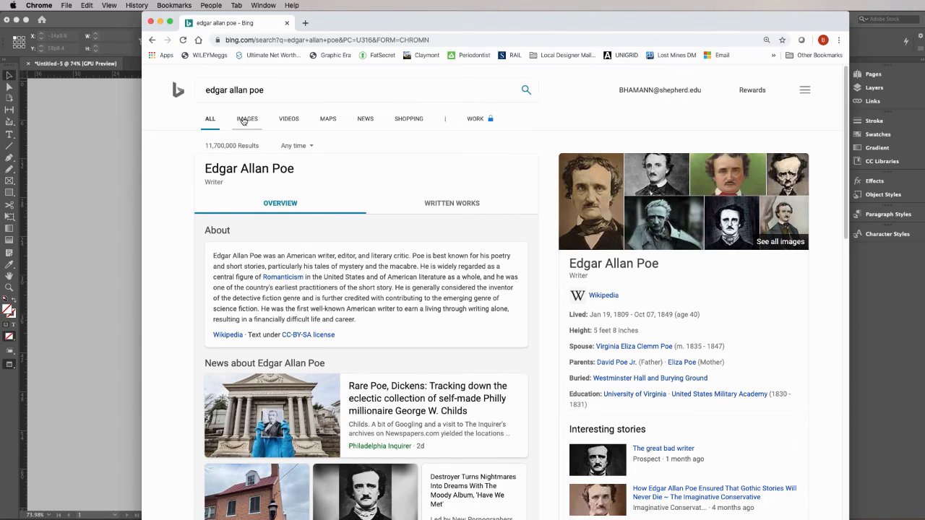
Show the image results, open the Poe portrait with the green background and save it to the desktop
left_click(247, 119)
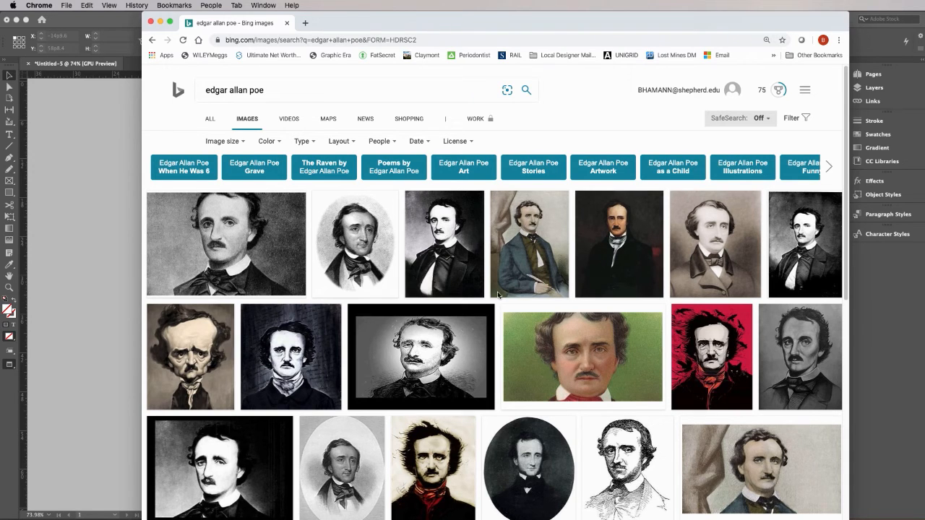
left_click(558, 345)
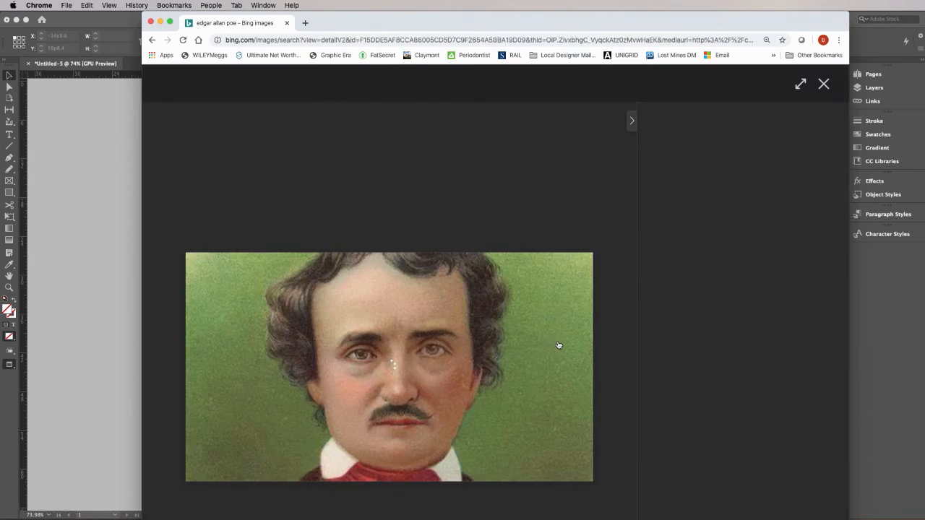
left_click_drag(400, 325, 924, 404)
Close the browser window and switch back to the InDesign document
left_click(150, 22)
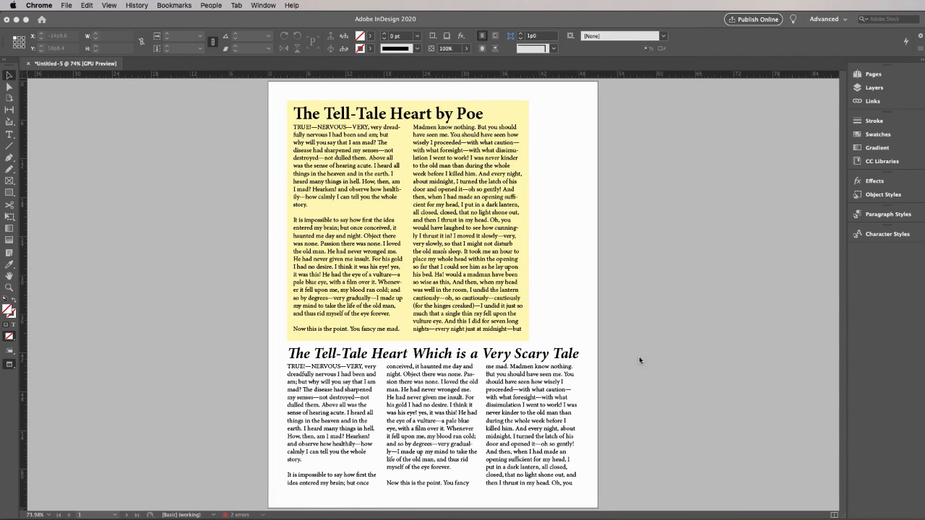
left_click(88, 6)
mouse_move(69, 6)
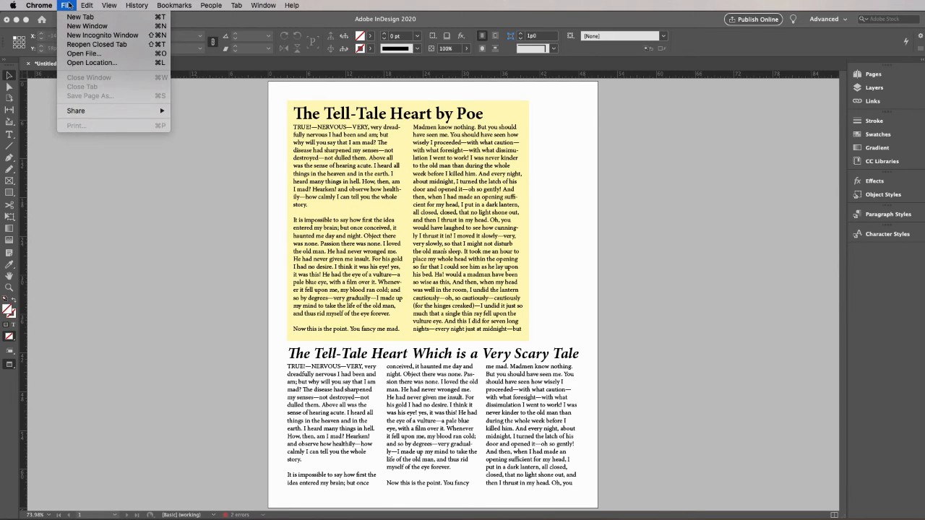
left_click(69, 6)
left_click(67, 15)
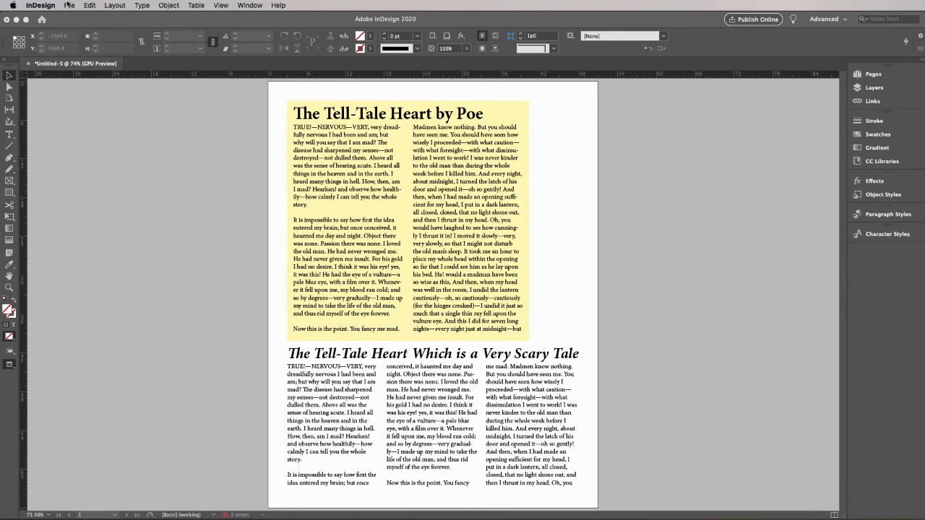
Place the saved Poe portrait JPG from the desktop over the three-column story, about 22p5 wide by 12p7 high
left_click(69, 6)
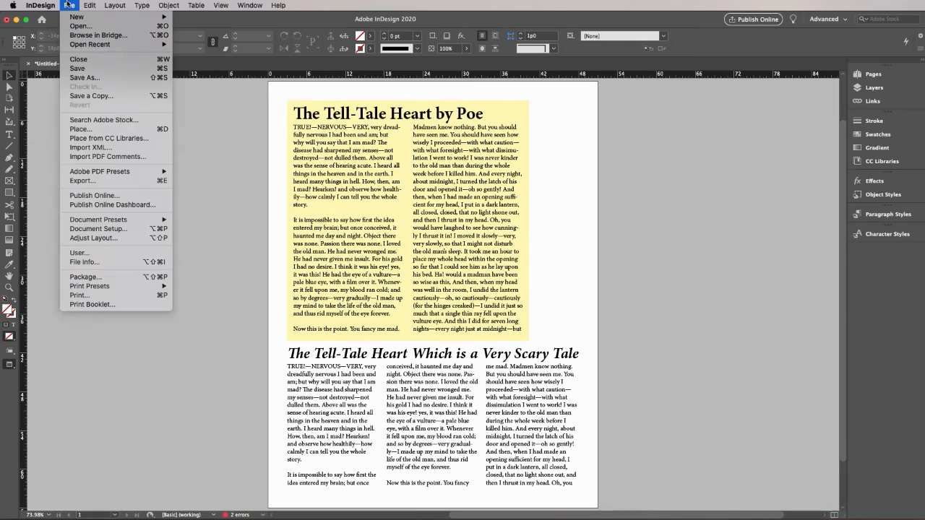
left_click(87, 129)
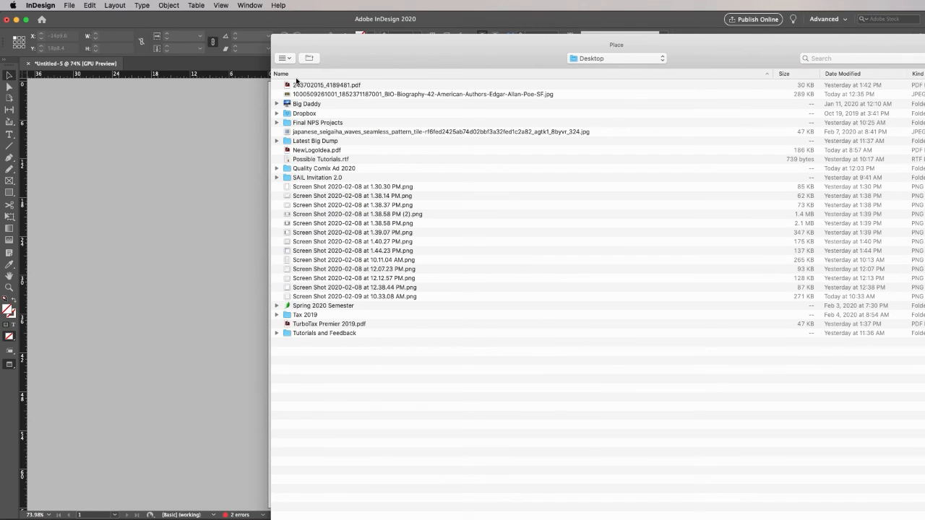
left_click(284, 58)
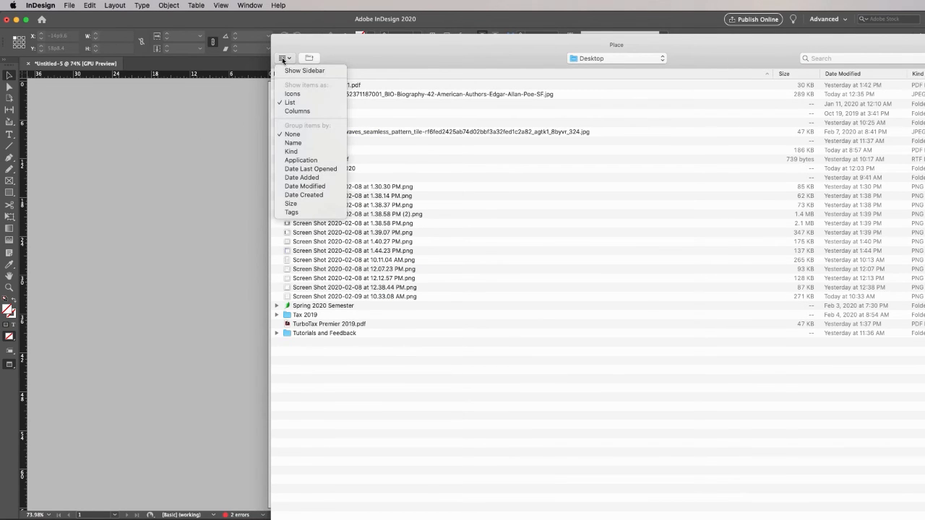
left_click(291, 94)
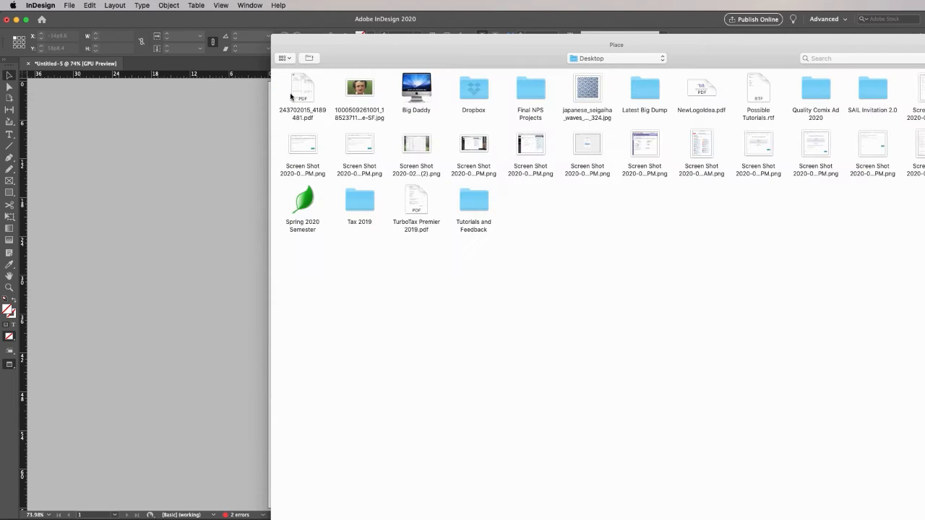
left_click(352, 95)
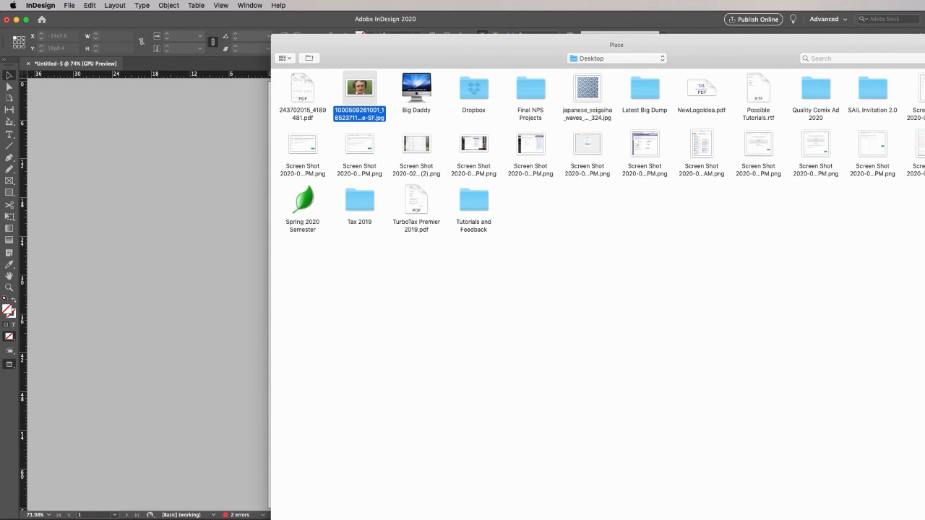
key("Return")
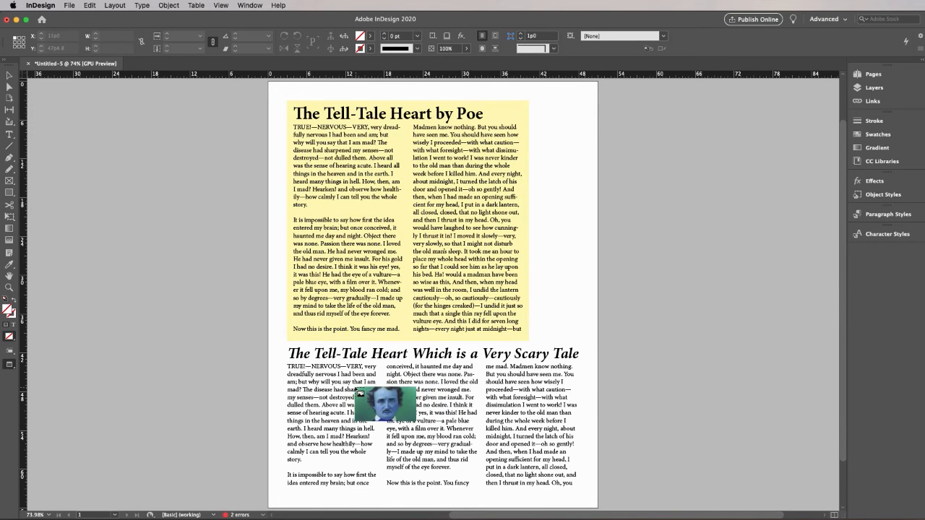
left_click_drag(355, 391, 474, 415)
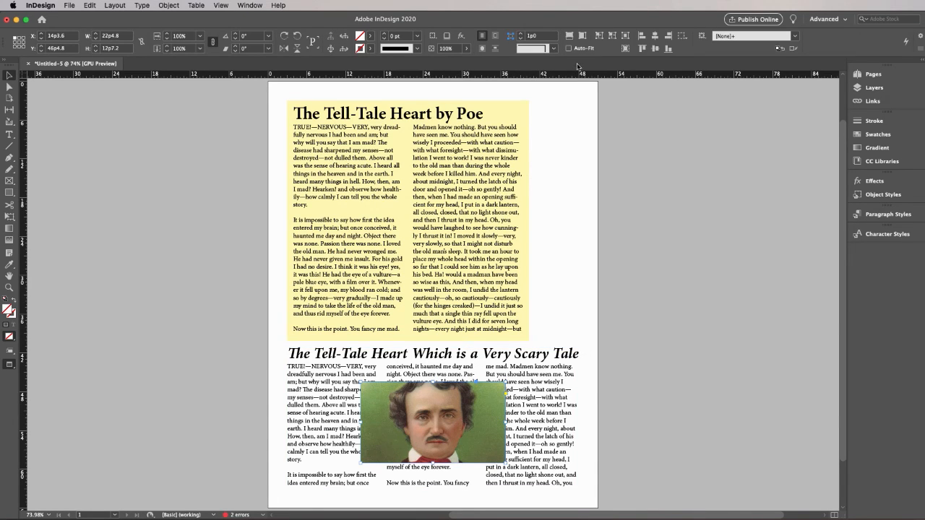
Wrap text around the portrait's bounding box, then show the Text Wrap settings and move them clear of the page
left_click(495, 36)
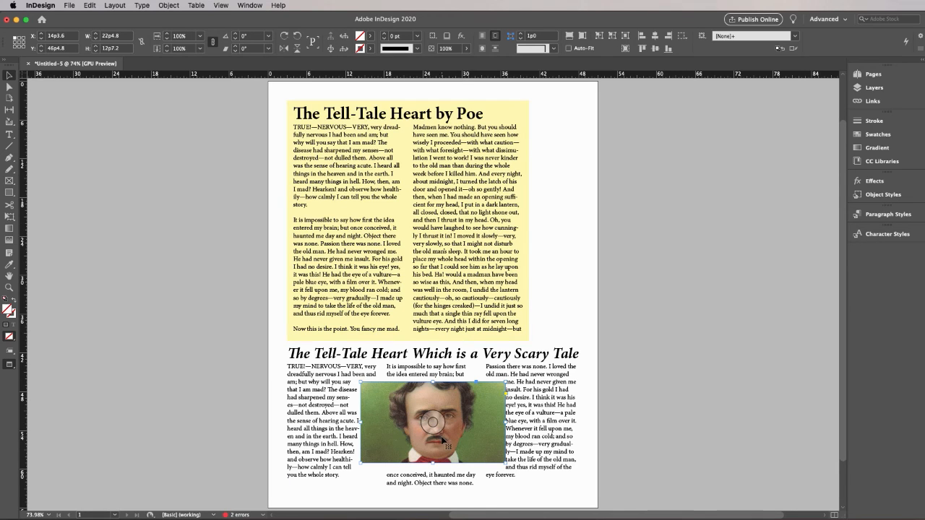
left_click(249, 5)
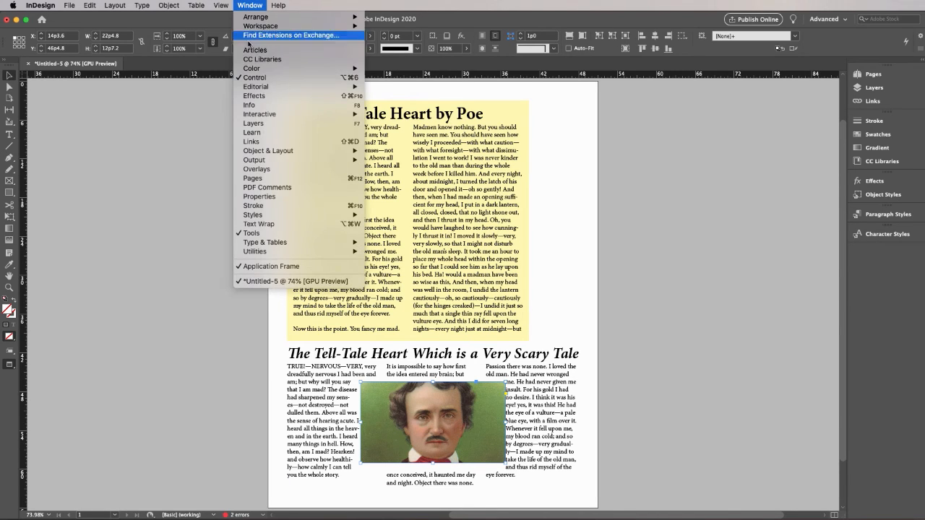
left_click(260, 224)
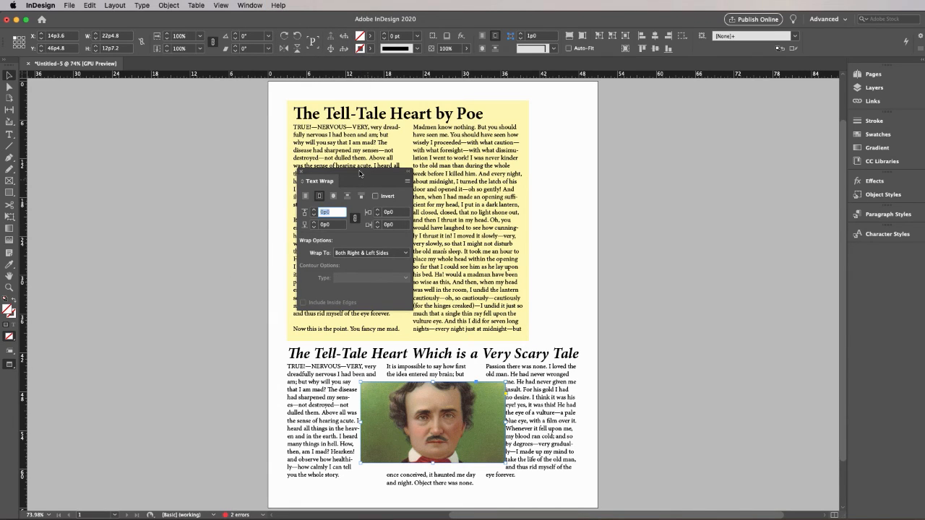
left_click_drag(360, 173, 738, 189)
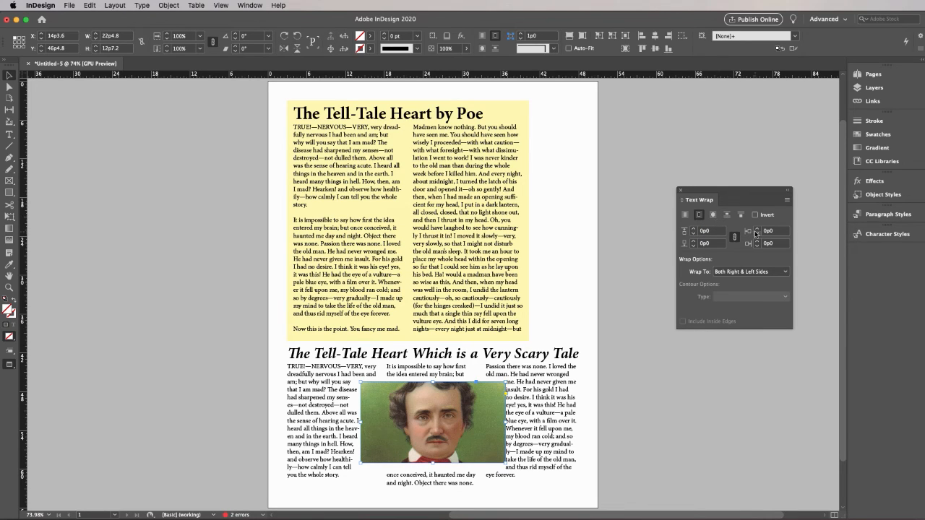
Unlink the portrait's text wrap offsets and set the left and right offsets to 0p5 each
left_click(734, 238)
left_click(757, 229)
left_click(757, 229)
left_click(756, 229)
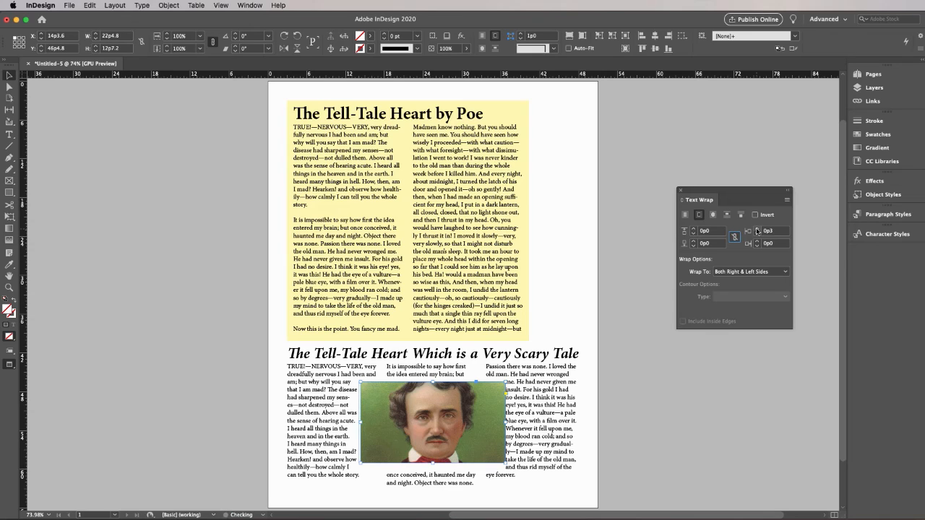
left_click(756, 229)
left_click(757, 241)
left_click(757, 241)
left_click(757, 242)
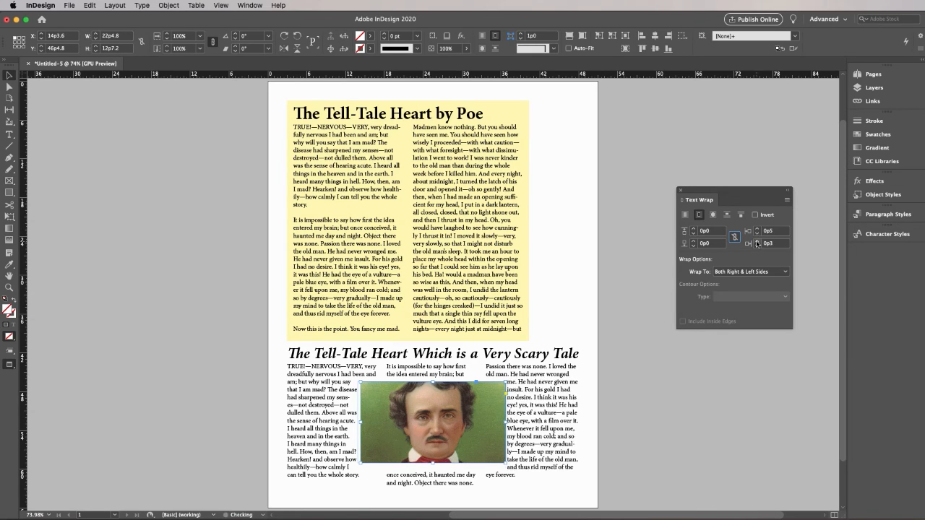
left_click(756, 241)
left_click(757, 241)
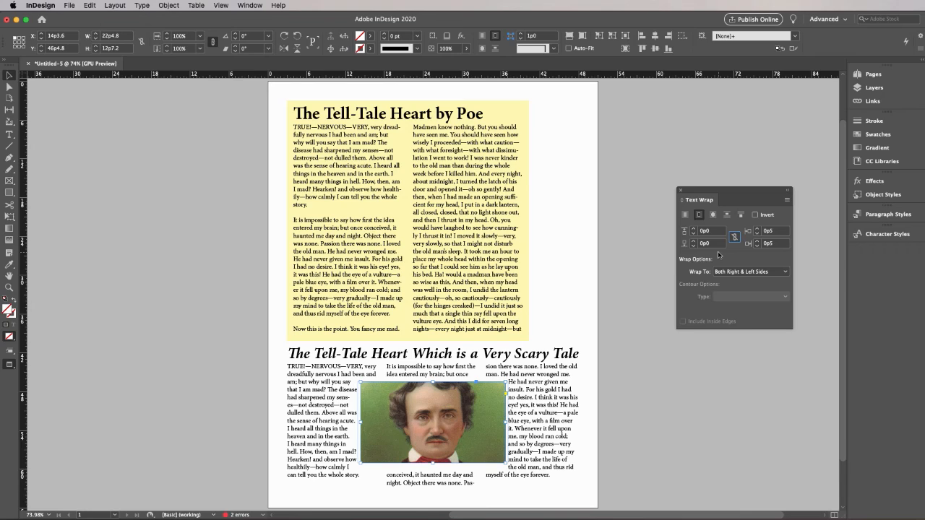
Nudge the portrait up slightly to Y 46p1.8 and deselect it
key("Up")
key("Up")
key("Up")
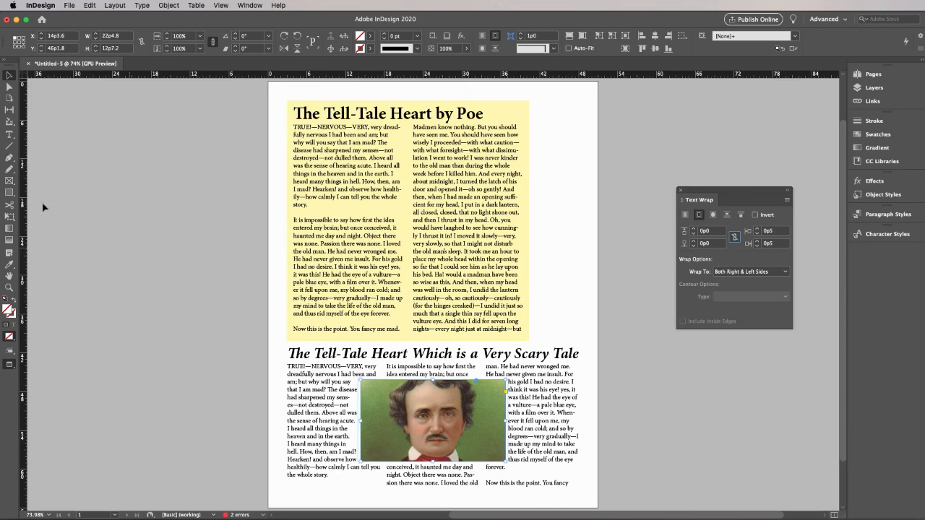
left_click(10, 136)
left_click(8, 76)
left_click(140, 153)
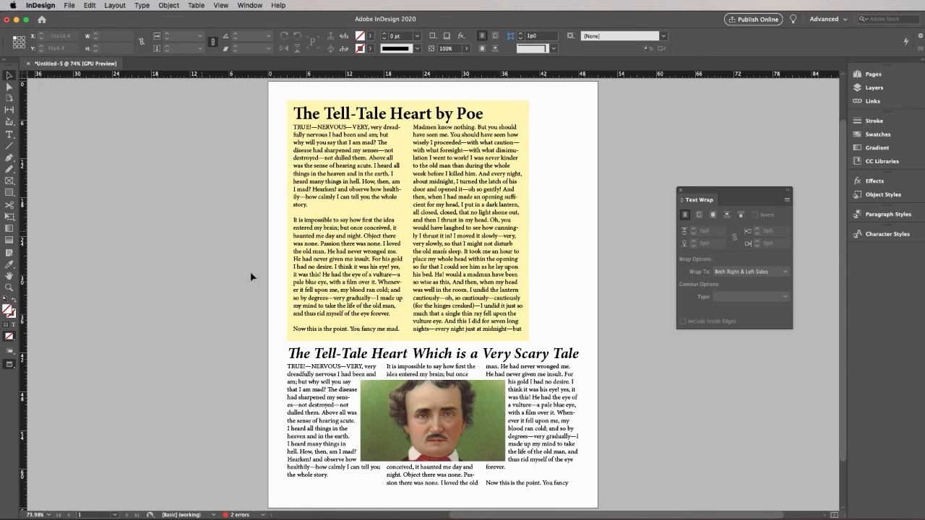
Narrow the portrait's frame slightly from both sides to give the outer columns more room, and deselect it
left_click(384, 414)
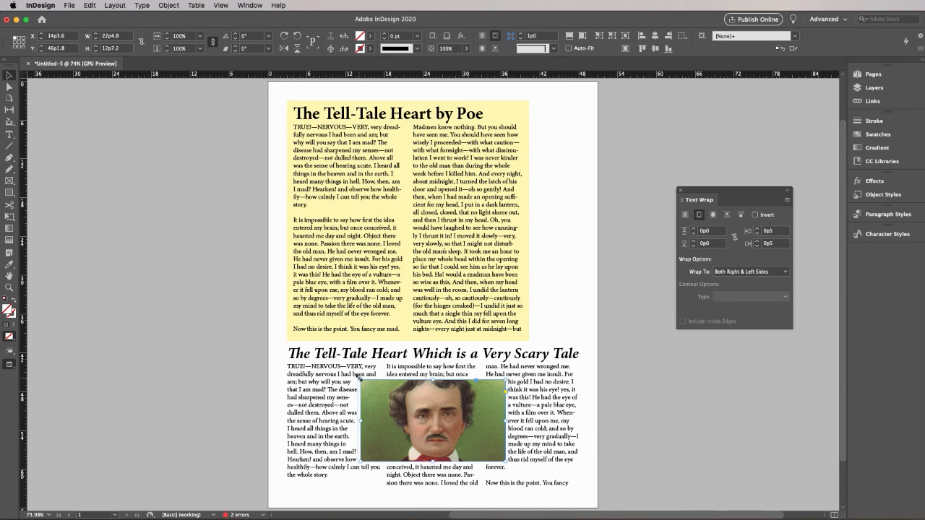
left_click_drag(359, 377, 363, 378)
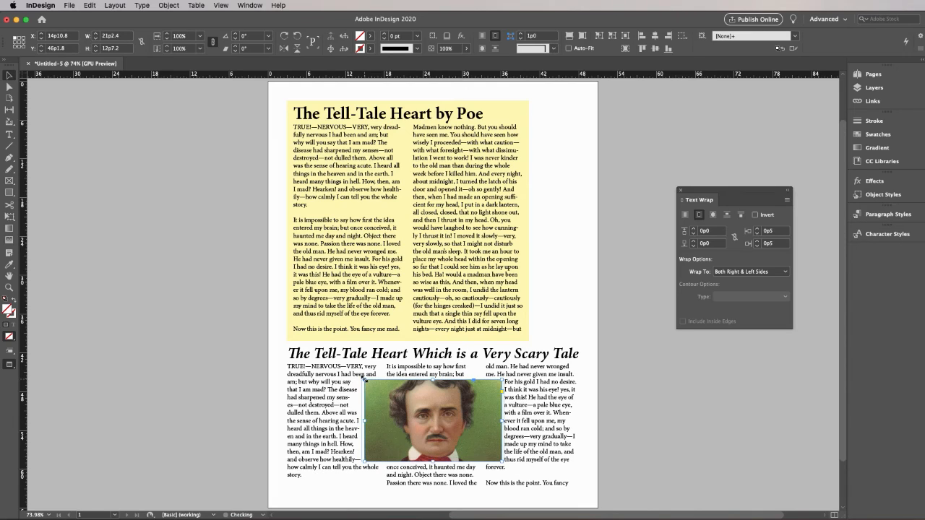
left_click_drag(363, 420, 368, 420)
left_click_drag(501, 420, 495, 421)
left_click(649, 405)
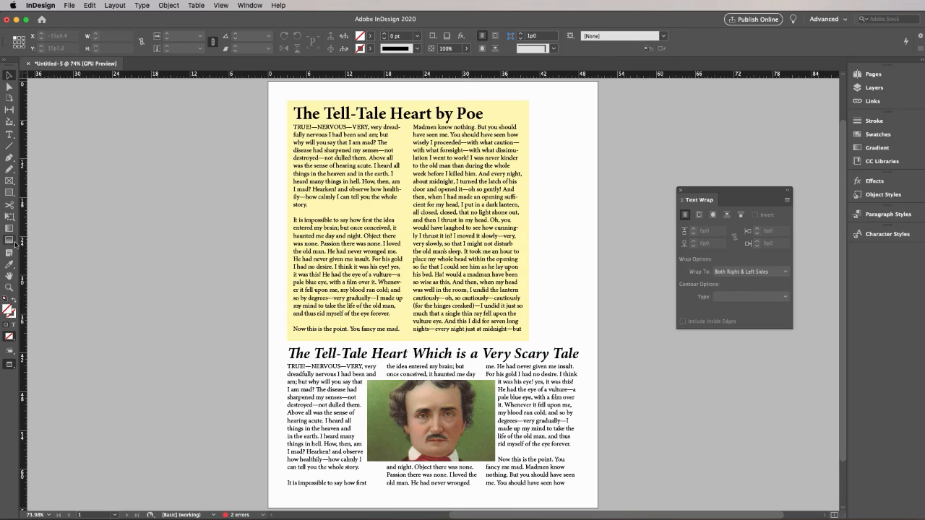
Select the visible body text of the three-column story below its title and reduce the font size to 10 pt
left_click(11, 266)
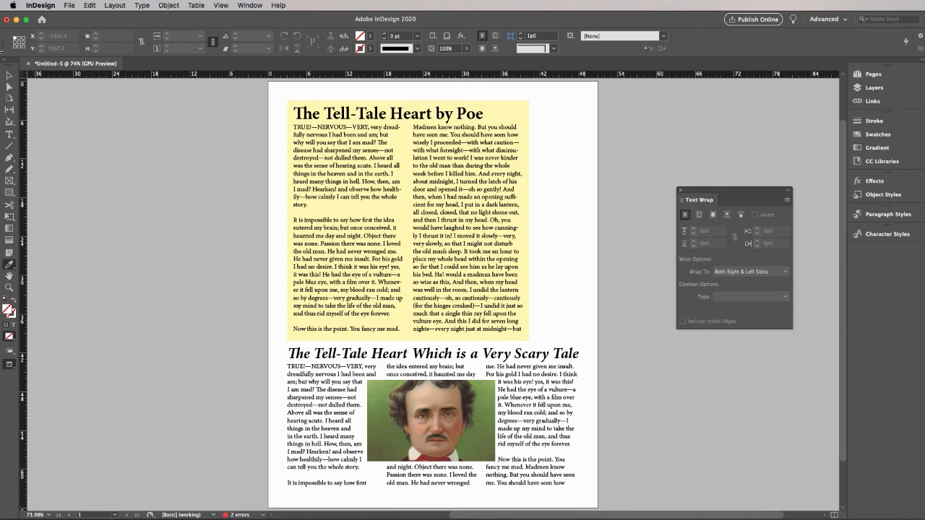
left_click(9, 135)
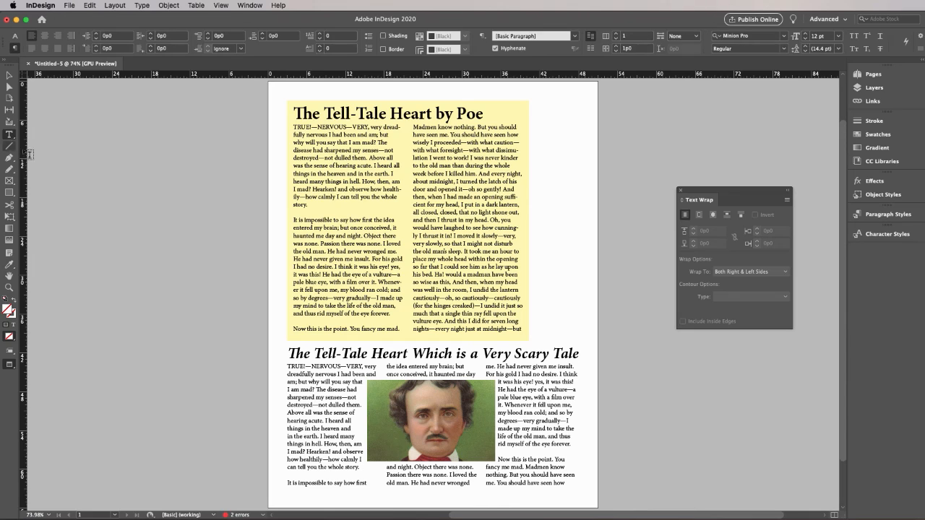
triple_click(310, 378)
left_click(311, 379)
left_click(310, 379)
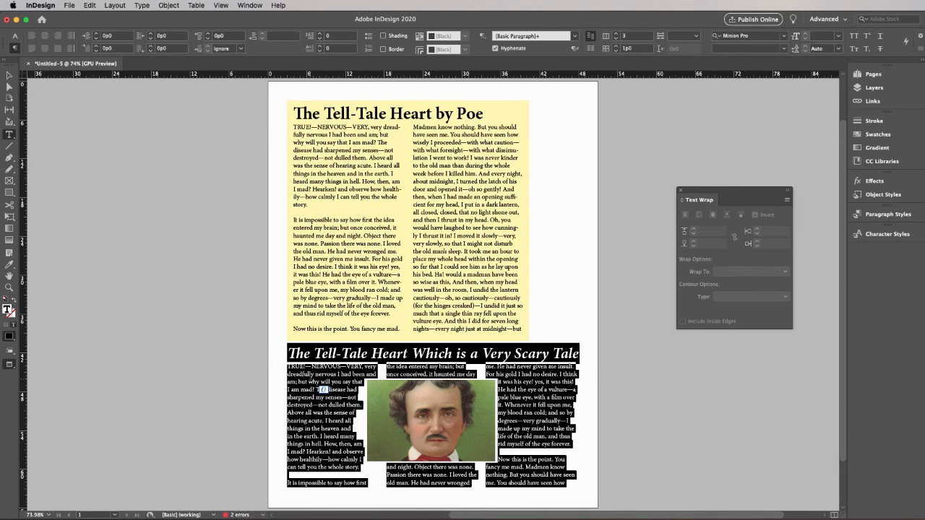
left_click(311, 381)
left_click_drag(287, 366, 580, 485)
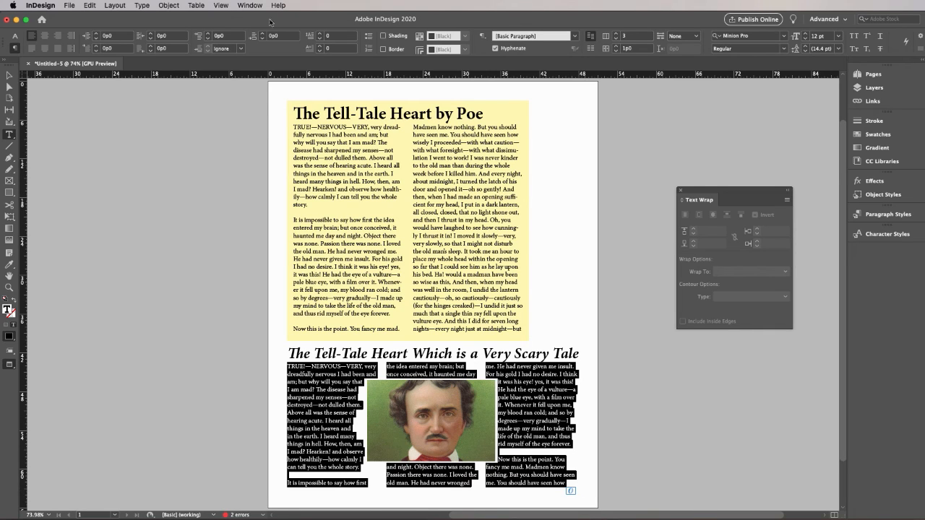
left_click(15, 37)
left_click(120, 39)
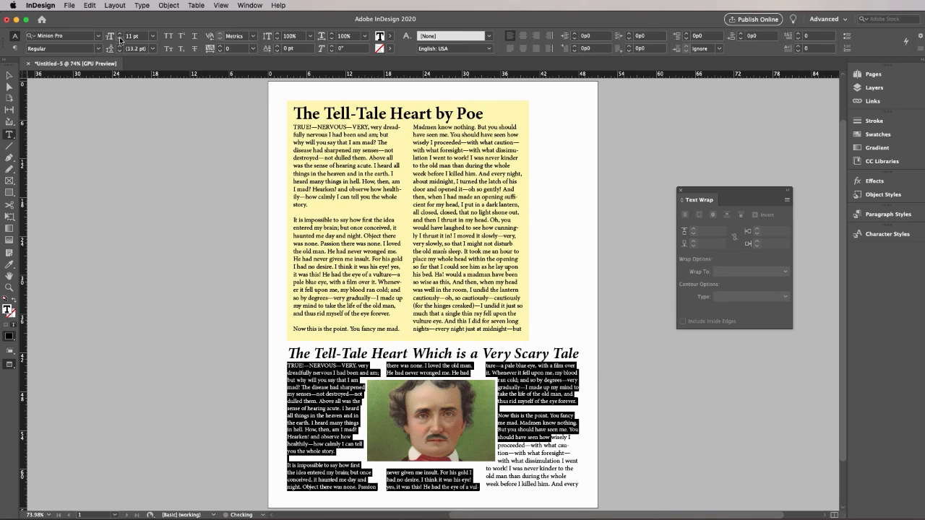
left_click(120, 39)
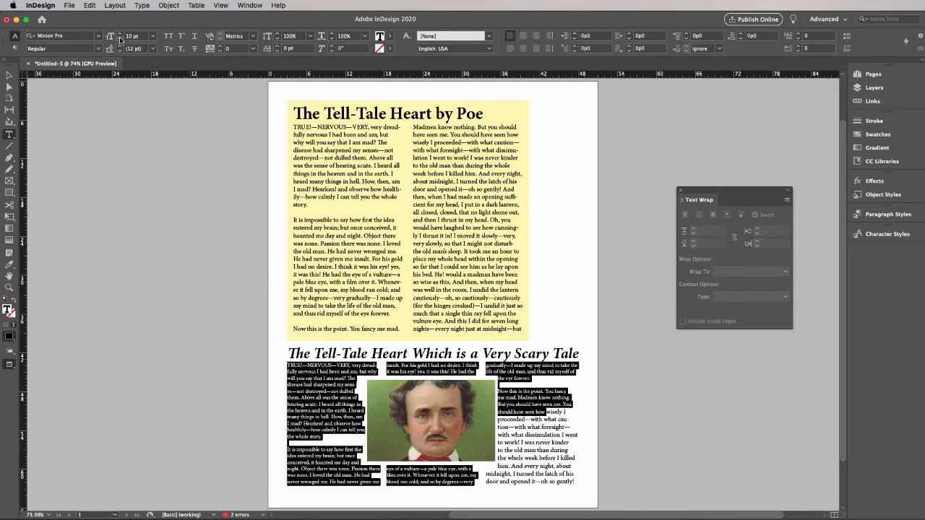
Justify the three-column body text with the last line aligned left, and deselect it
left_click(508, 49)
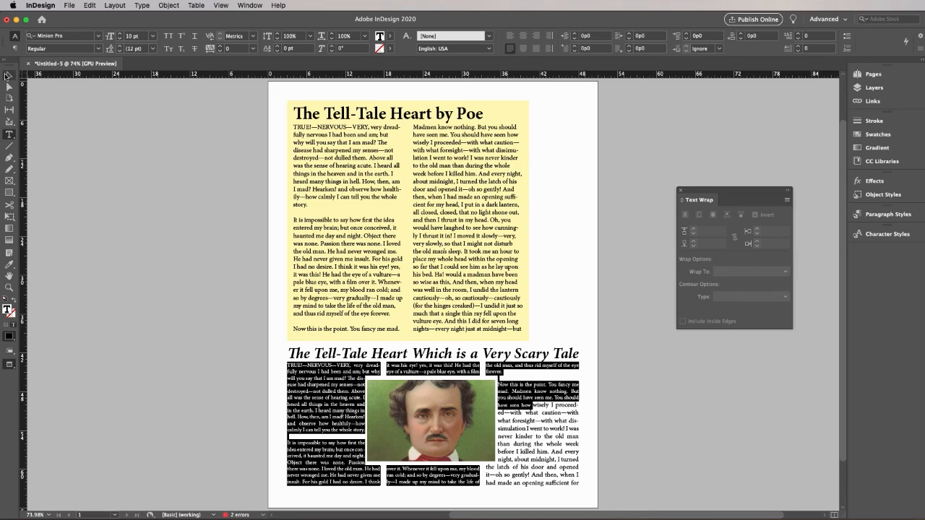
left_click(8, 75)
left_click(107, 182)
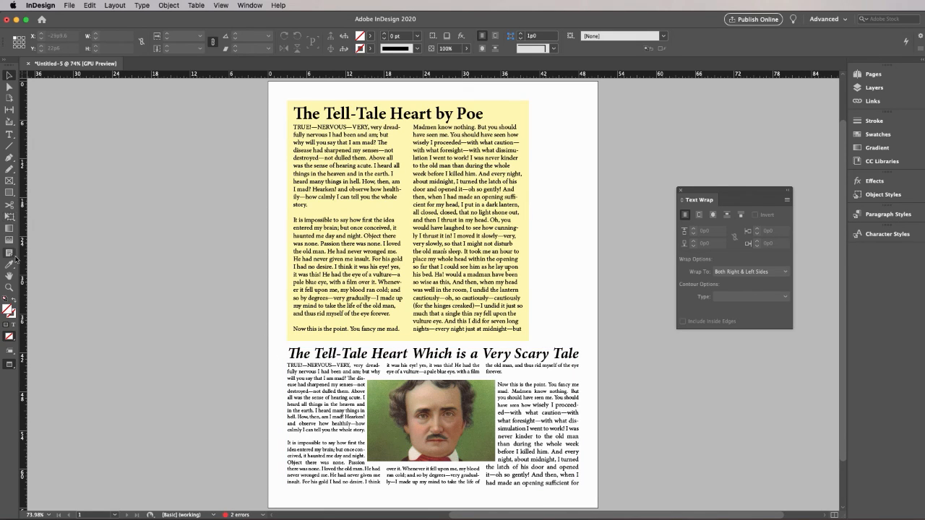
Reselect all visible body text in the three-column frame, excluding the title, and set its font size to 10 pt
left_click(9, 135)
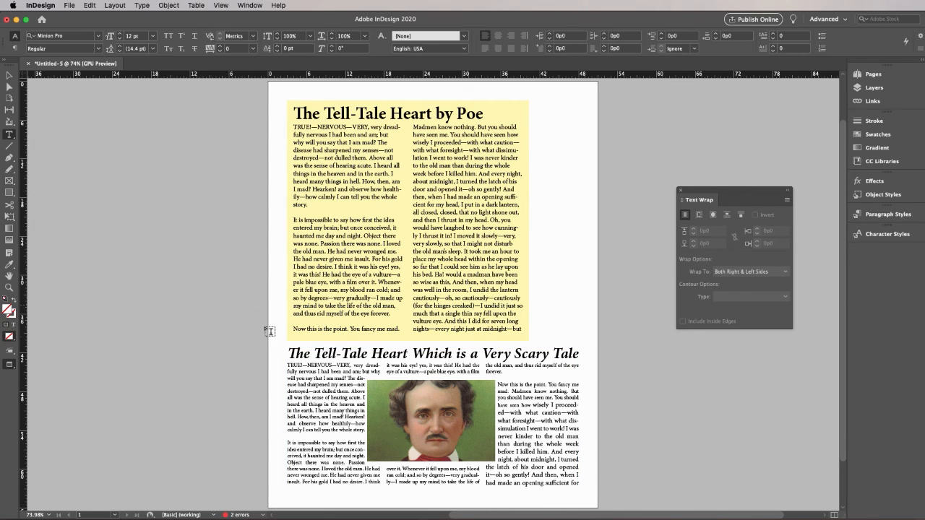
left_click(313, 377)
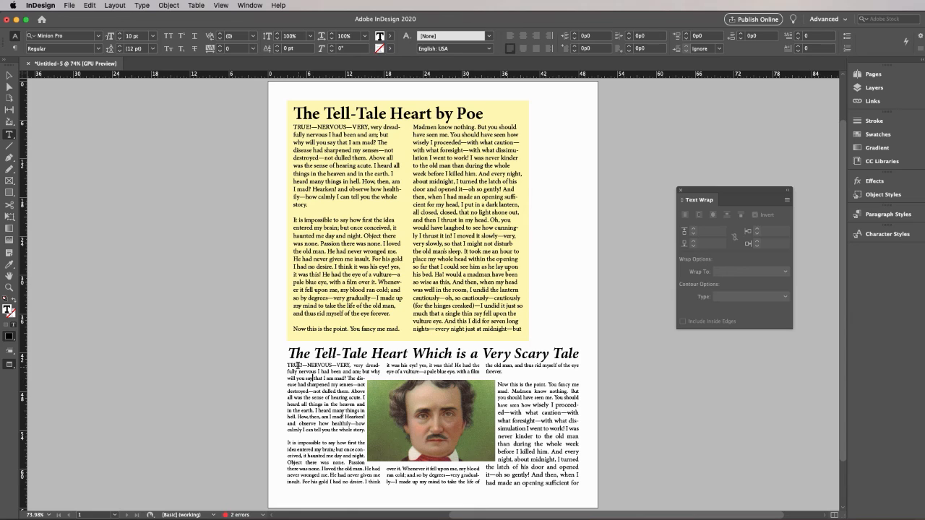
left_click_drag(286, 364, 582, 495)
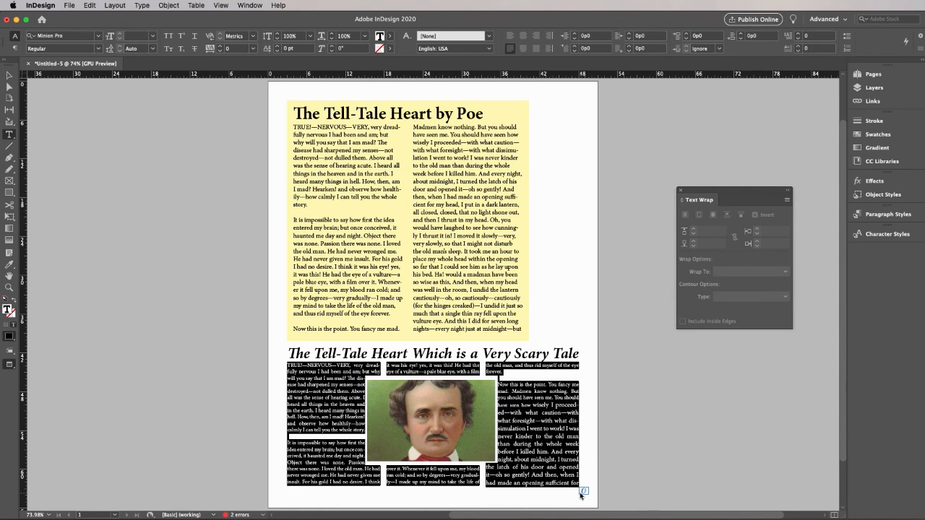
left_click(153, 35)
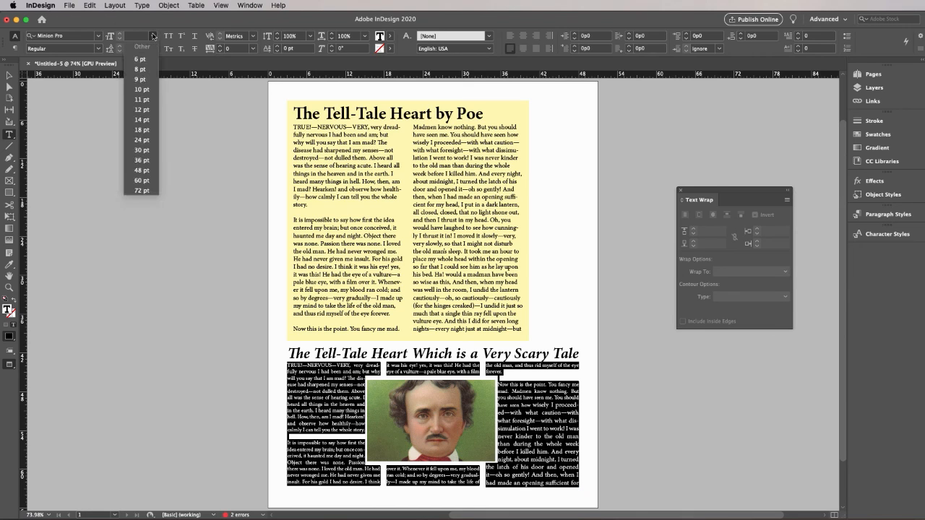
left_click(146, 90)
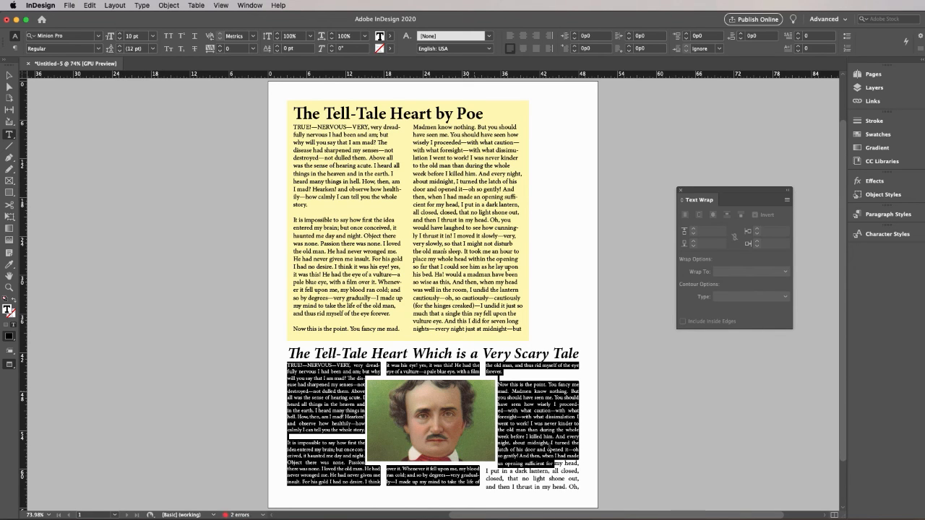
Select from near the end of the third column through the end of the story and set the text to 10 pt
left_click(535, 463)
key("super+shift+End")
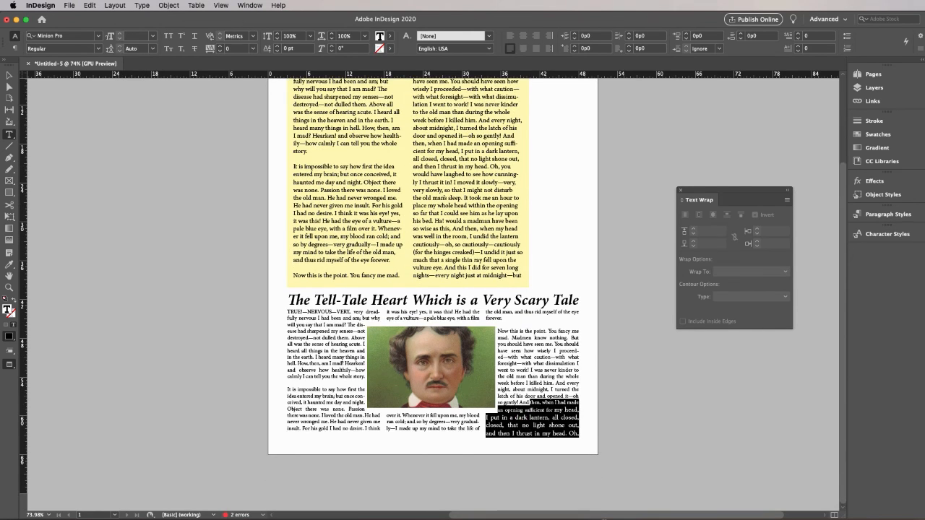
left_click(153, 35)
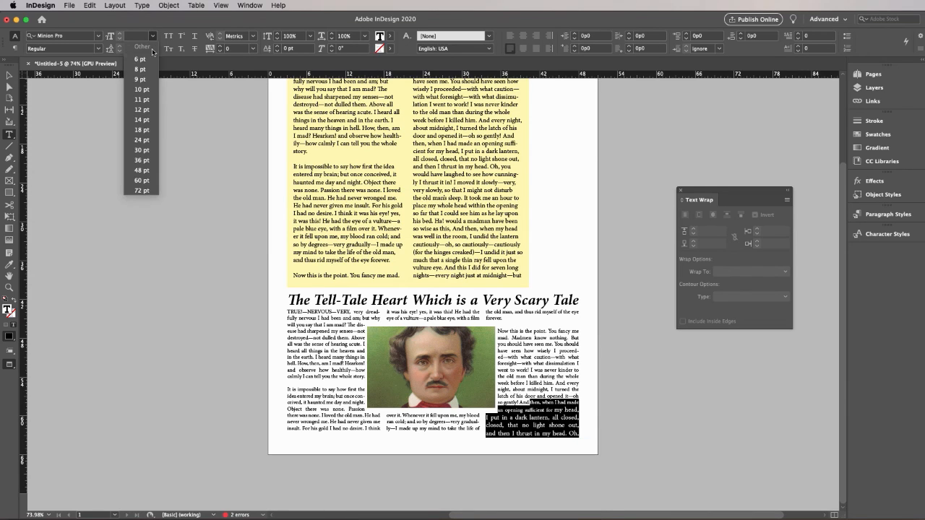
left_click(148, 90)
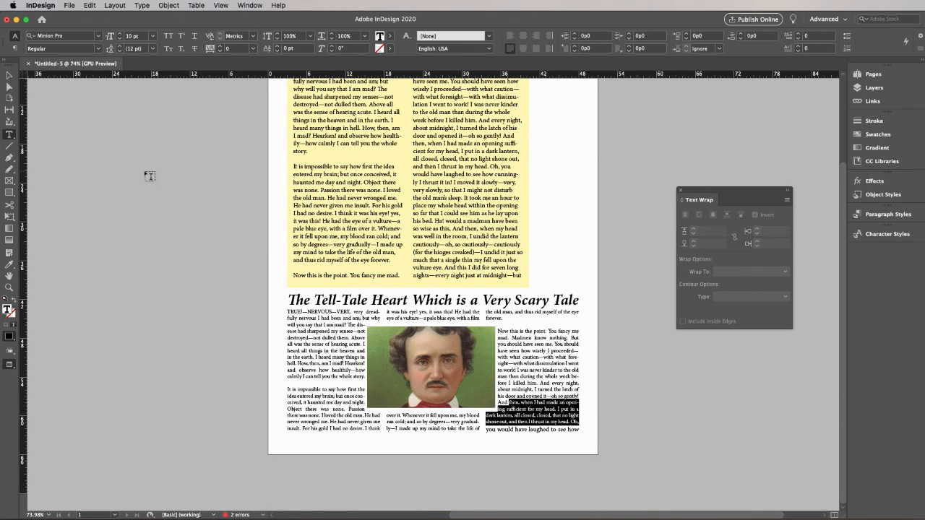
Deselect the story text, select the Poe portrait, and set its left and right text wrap offsets to 0p7
left_click(9, 75)
left_click(109, 154)
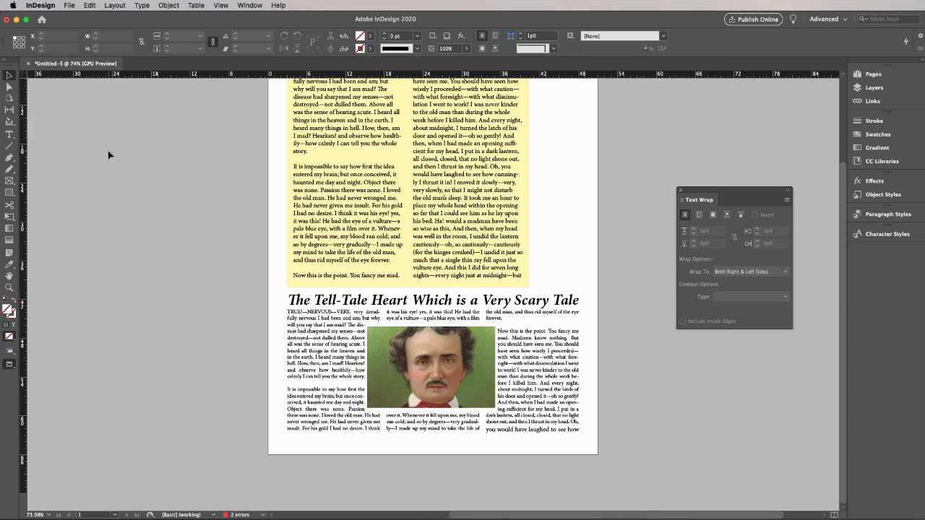
left_click(474, 346)
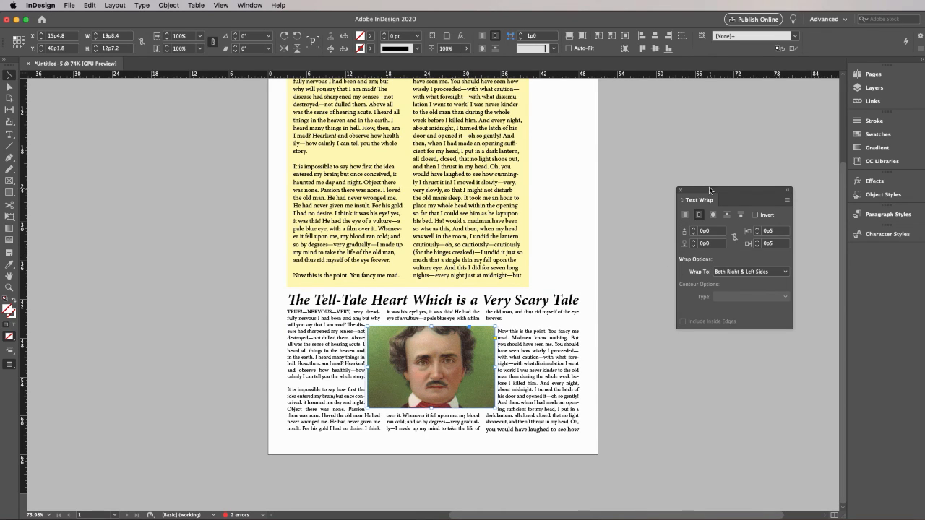
left_click_drag(712, 191, 635, 263)
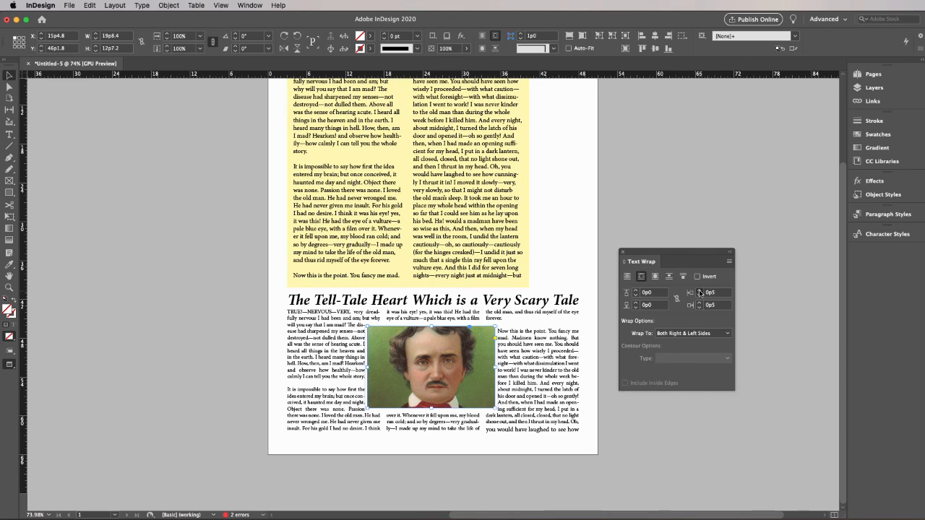
left_click(699, 292)
left_click(699, 291)
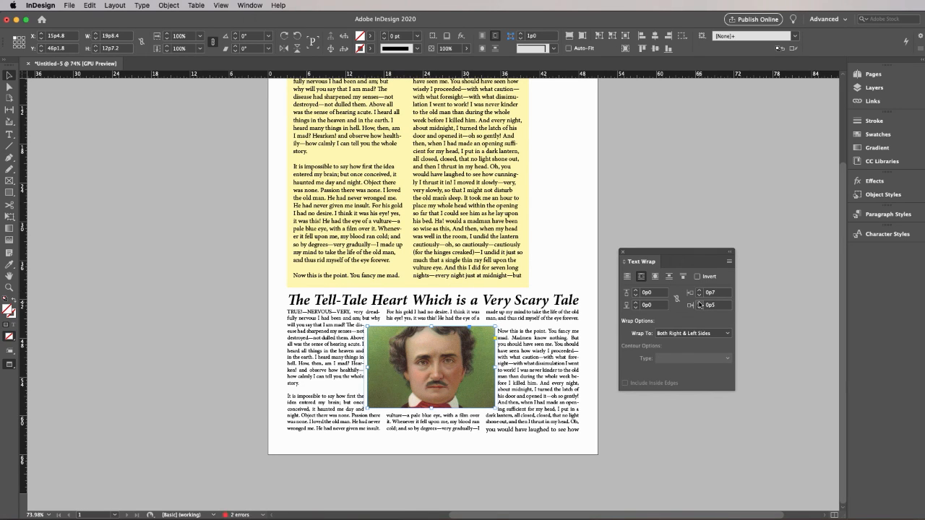
left_click(700, 303)
left_click(699, 303)
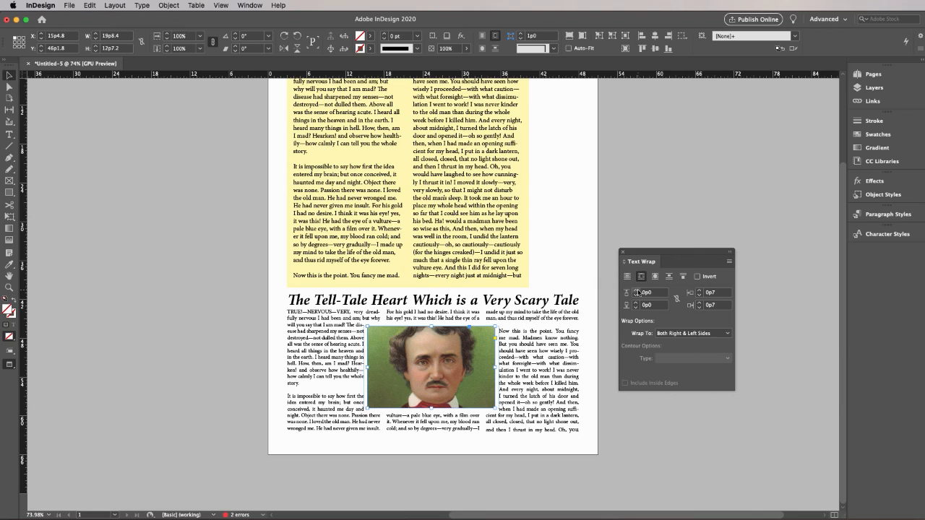
Nudge the portrait up and down against the surrounding lines, settling it at a Y position of 46p5.8, and deselect it
key("Up")
key("Up")
key("Up")
key("Up")
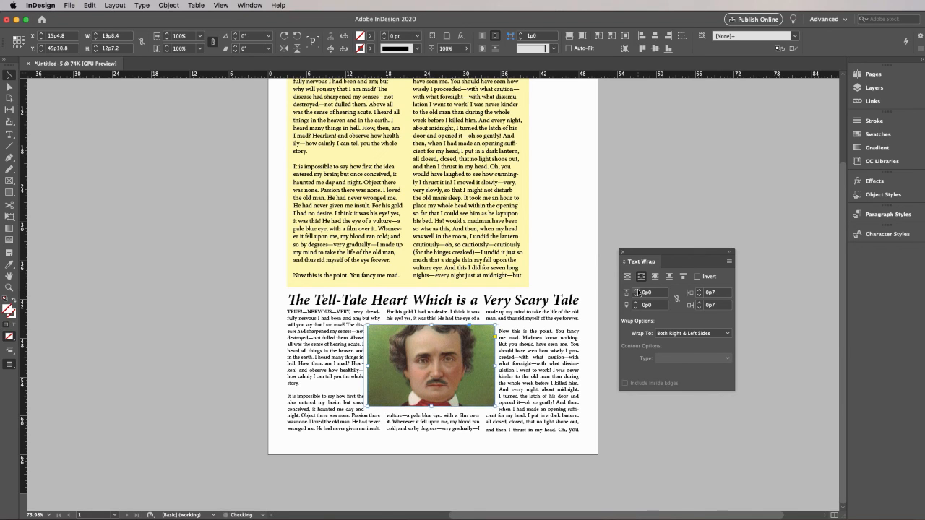
key("Up")
key("Up")
key("Up")
key("Up")
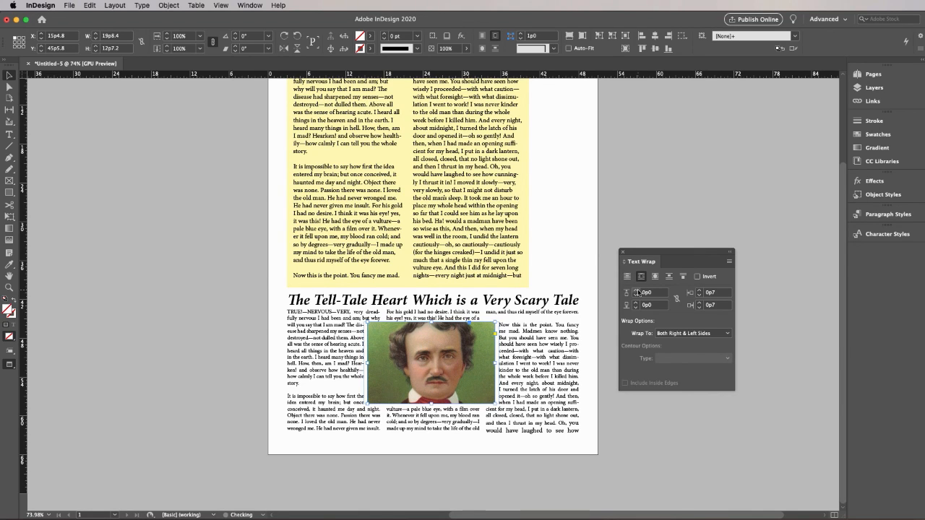
key("Down")
key("Up")
key("Down")
key("Down")
key("Down")
key("Down")
key("Down")
key("Down")
key("Down")
key("Down")
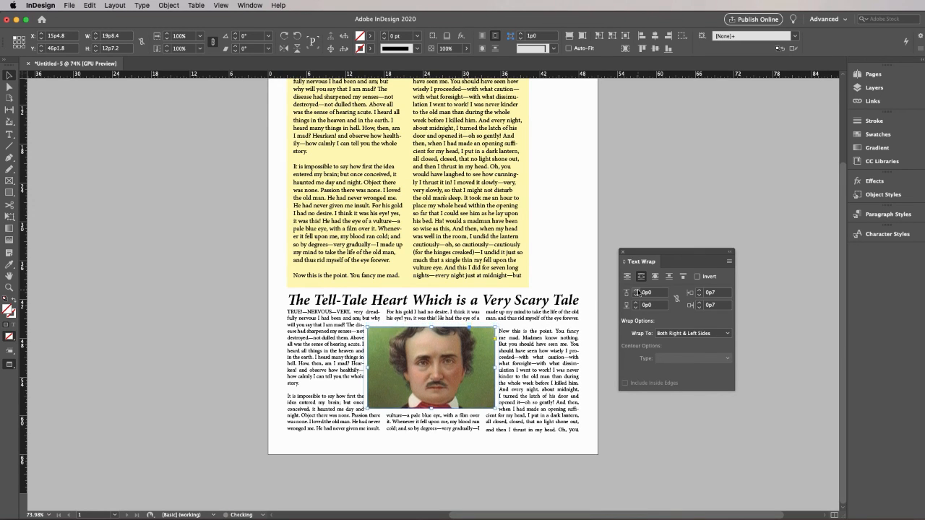
key("Down")
key("Down")
key("Down")
key("Down")
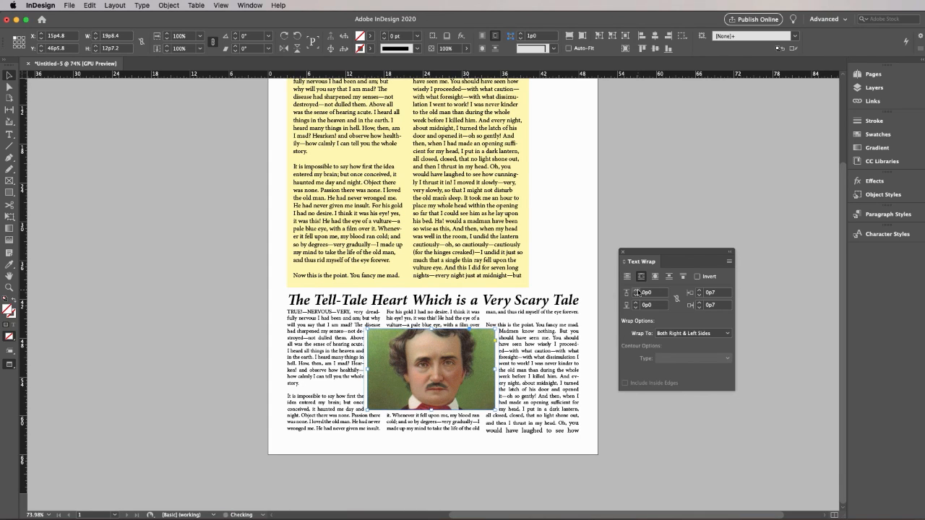
left_click(115, 265)
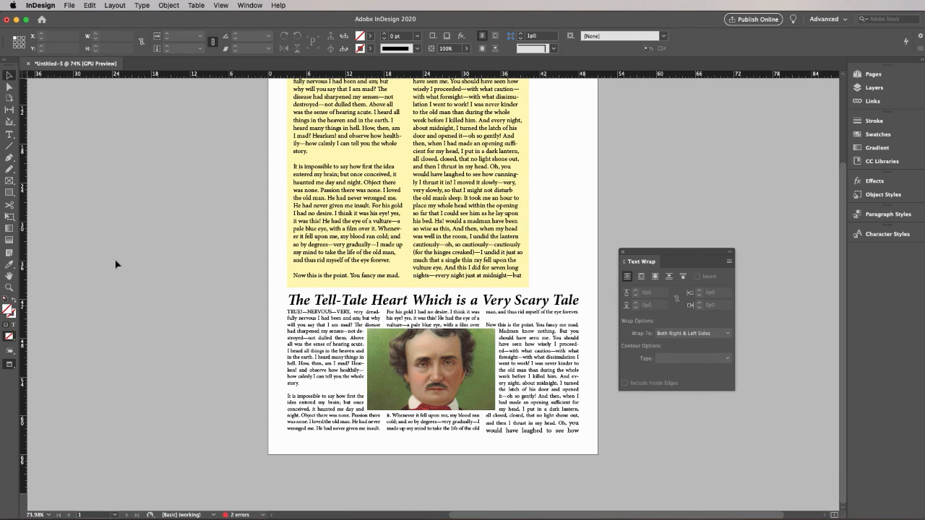
Reselect the portrait and nudge it slightly lower to a Y position of 46p7.8, keeping X at 15p4.8
left_click_drag(471, 362, 474, 360)
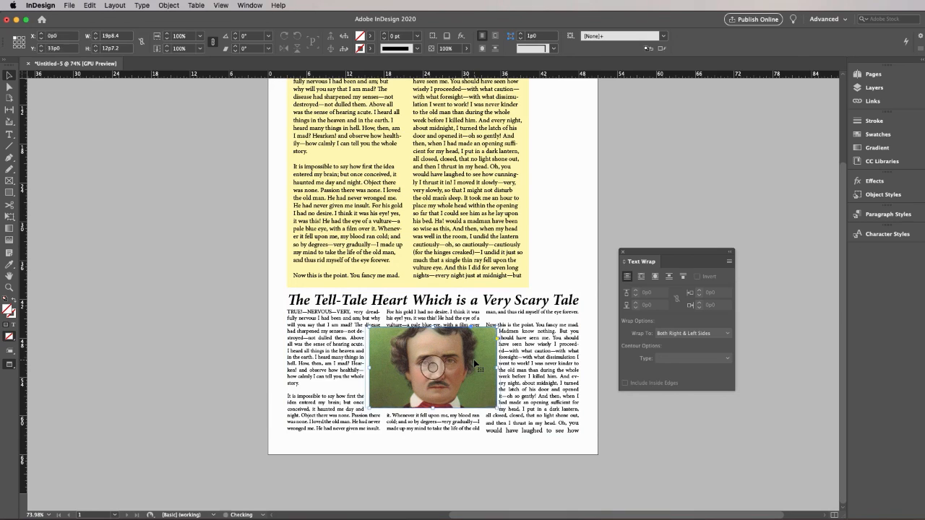
key("Left")
key("Left")
key("Left")
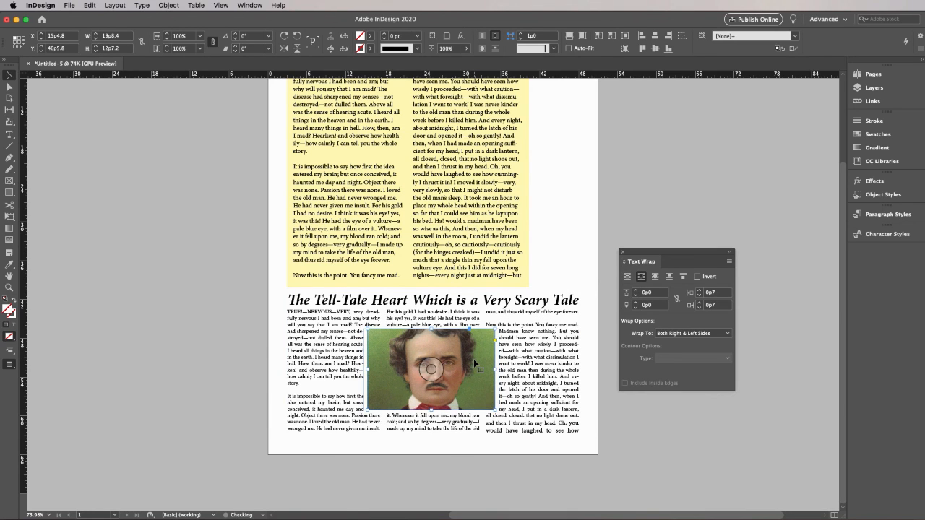
key("Down")
key("Down")
key("Down")
key("Down")
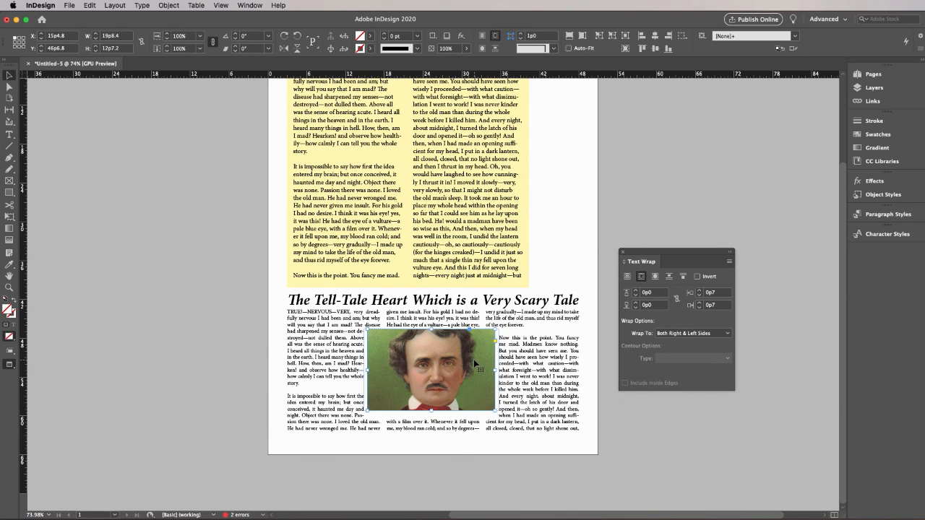
key("Down")
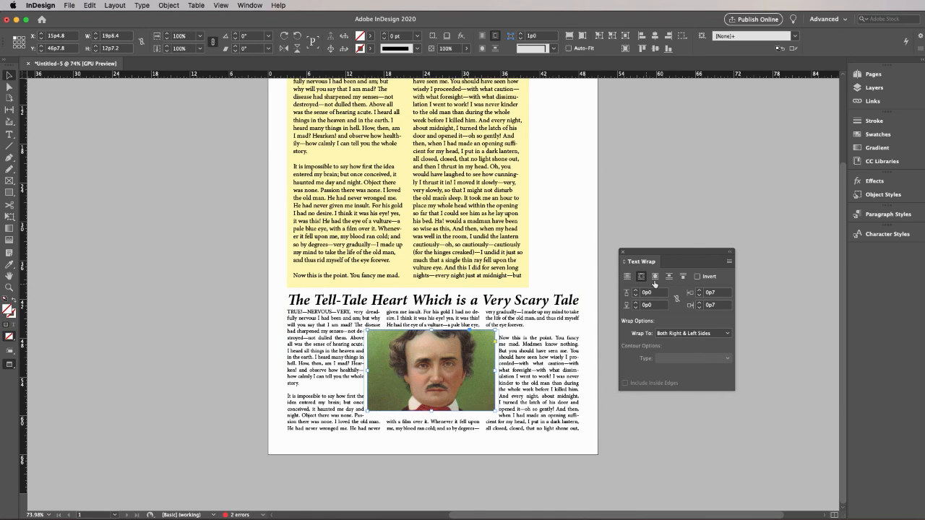
Set the portrait's bottom text wrap offset to 0p2 and deselect the image
left_click(636, 308)
left_click(635, 308)
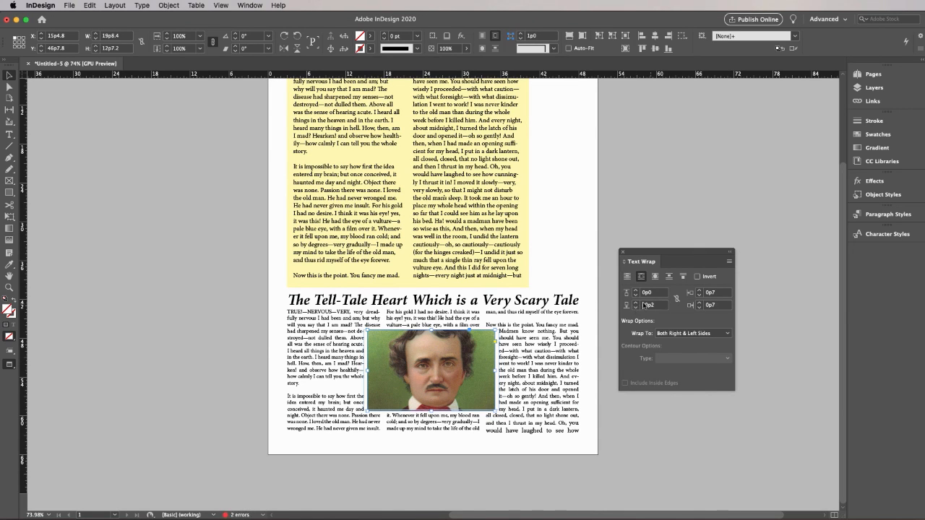
left_click(640, 215)
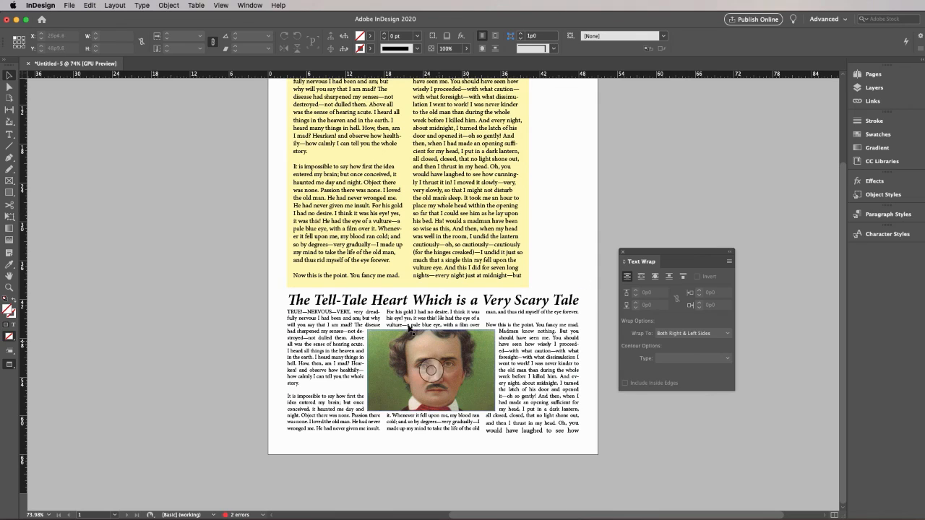
left_click(10, 134)
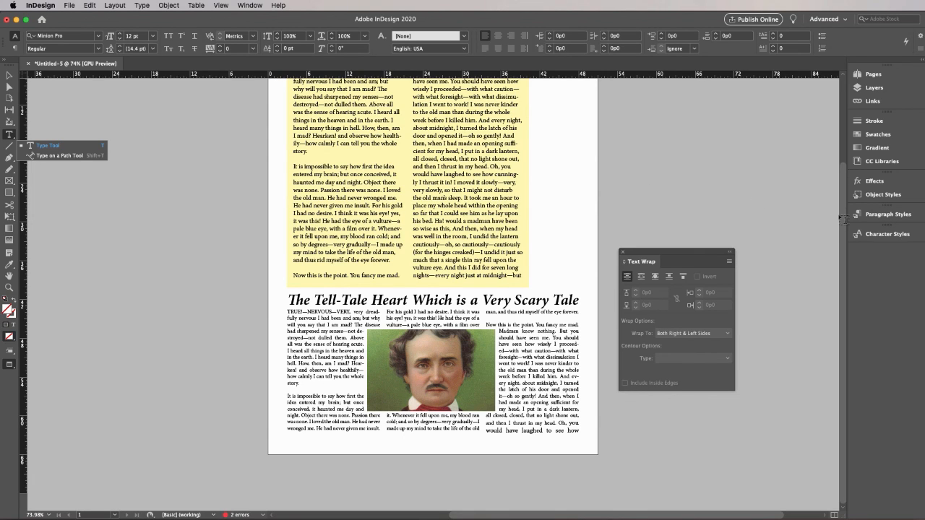
scroll(837, 193, "up", 4)
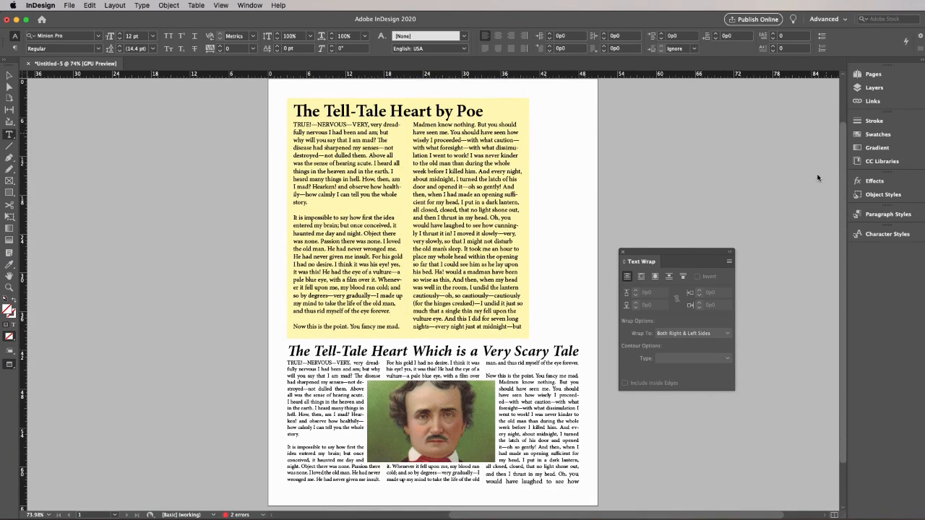
scroll(817, 178, "down", 1)
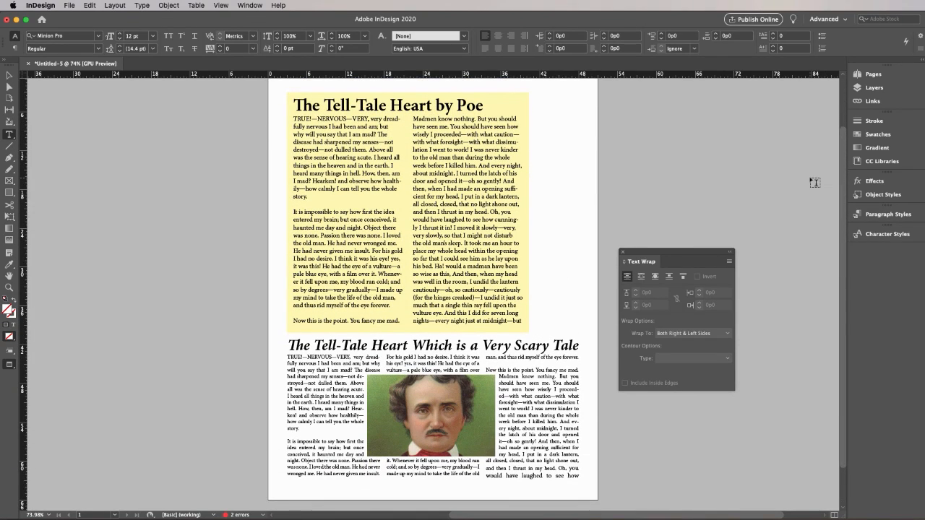